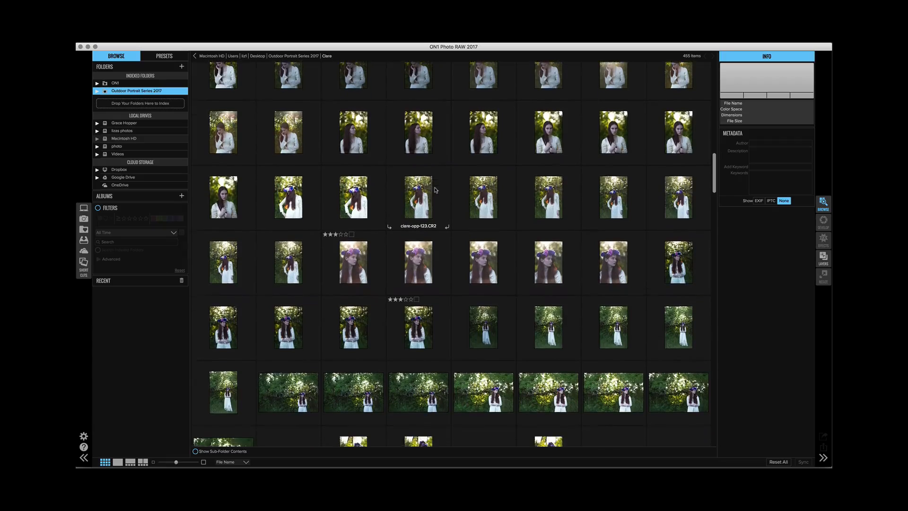
View clare-opp-163.CR2 enlarged from the portrait folder, and return to the thumbnails
{"action": "scroll", "coordinate": [435, 189], "scroll_direction": "down", "scroll_amount": 4}
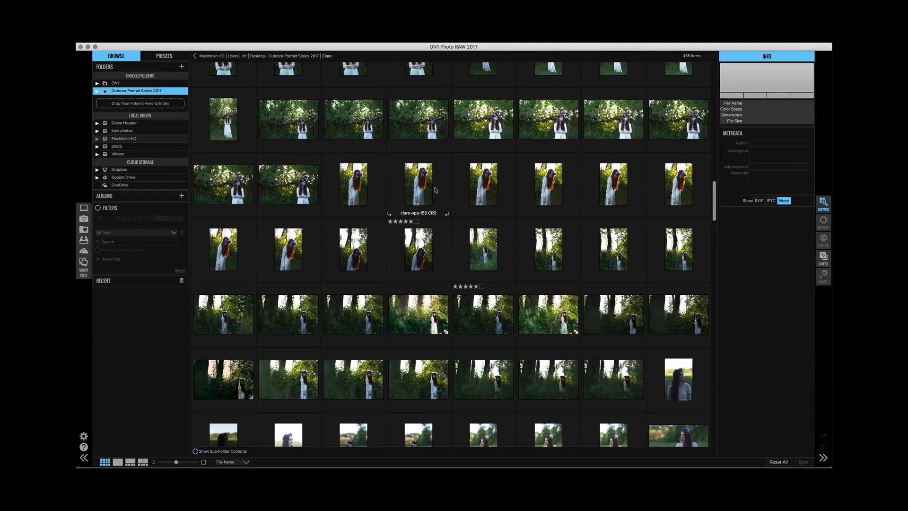
{"action": "left_click", "coordinate": [424, 256]}
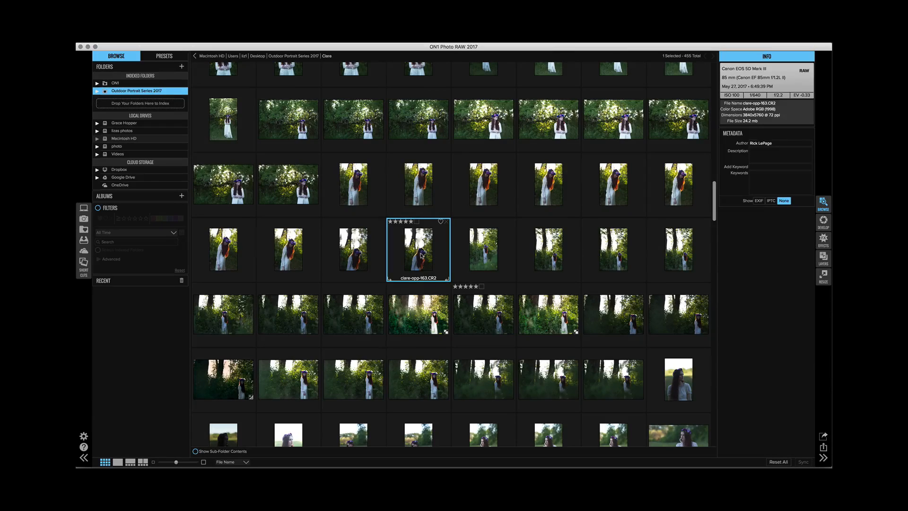
{"action": "double_click", "coordinate": [420, 256]}
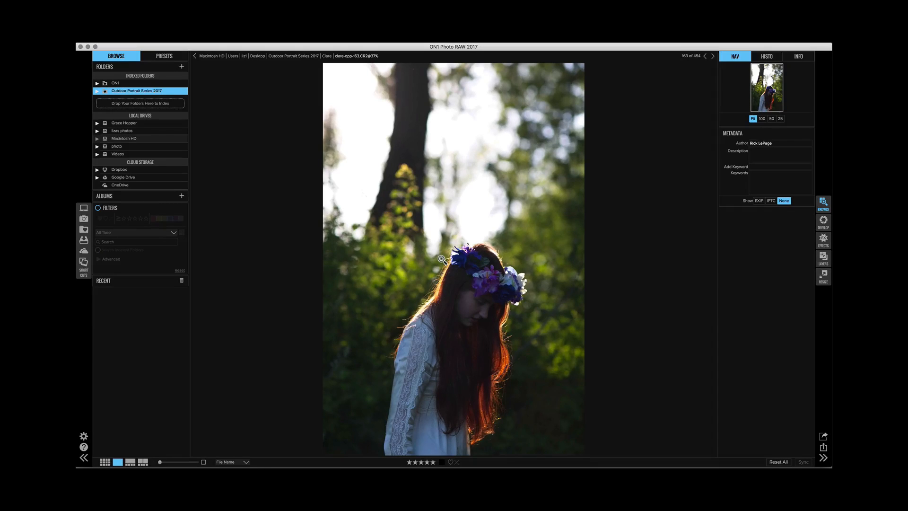
{"action": "double_click", "coordinate": [441, 259]}
Open the five-star forest photo clare-opp-171.CR2 in the single-photo view
{"action": "scroll", "coordinate": [498, 248], "scroll_direction": "down", "scroll_amount": 2}
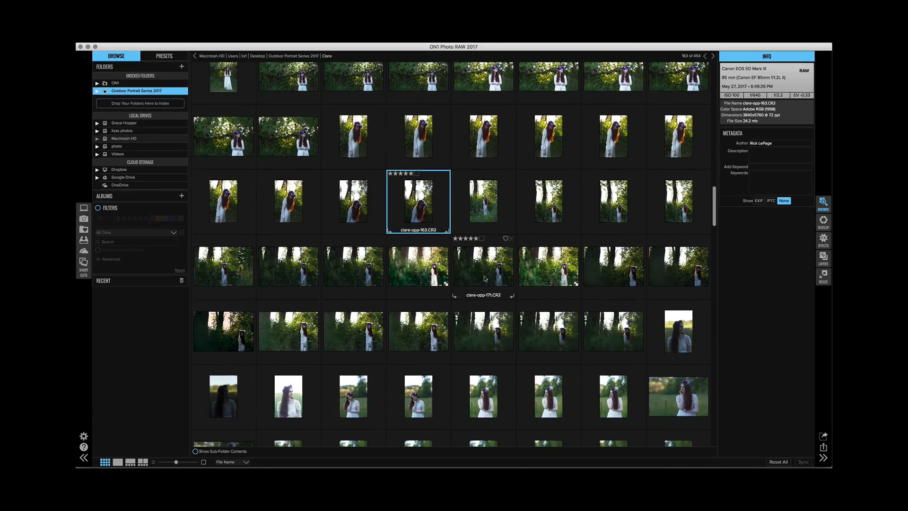
{"action": "left_click", "coordinate": [470, 266]}
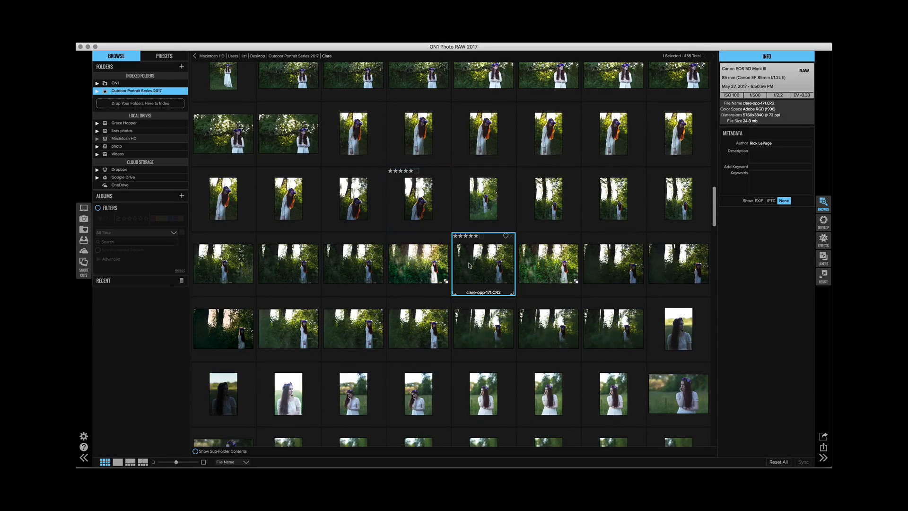
{"action": "double_click", "coordinate": [470, 265]}
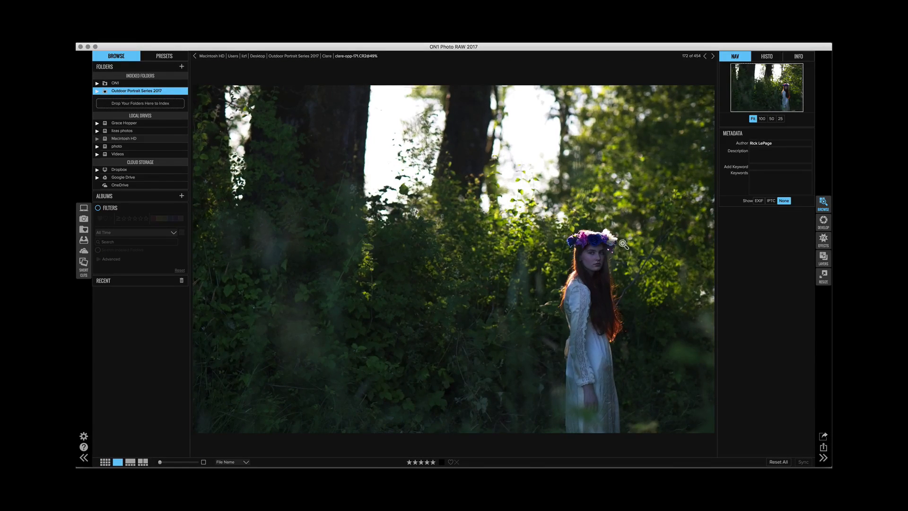
Compare the raw photo with its edited version, clare-opp-171-Edit-Edit-Edit.psd, flipping between them twice and ending on the raw file
{"action": "key", "text": "Left"}
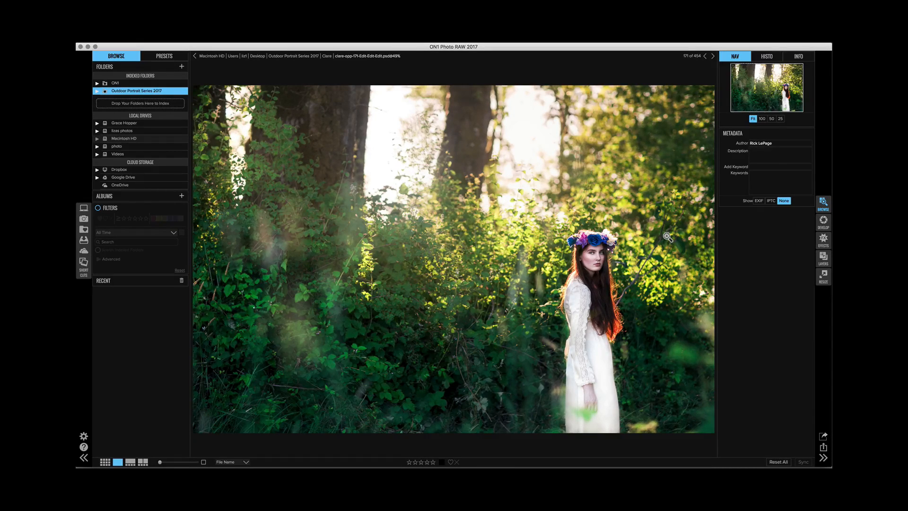
{"action": "key", "text": "Right"}
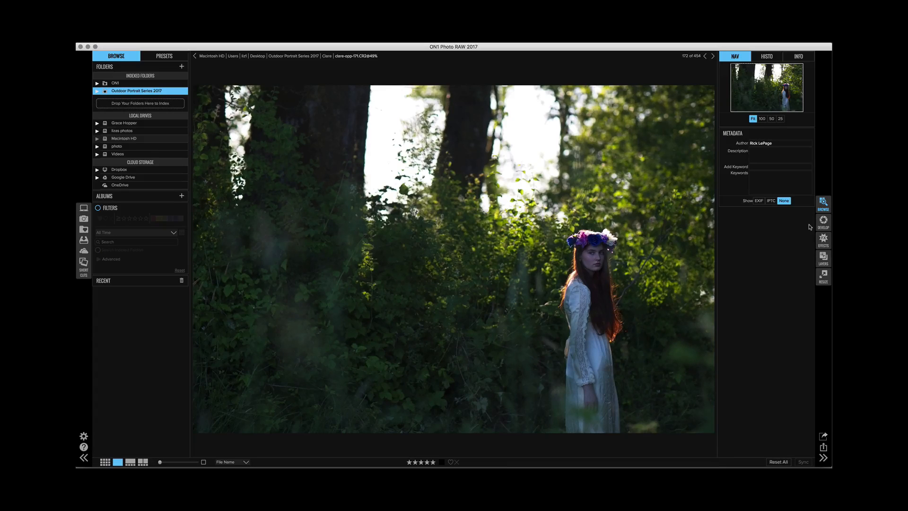
{"action": "key", "text": "Left"}
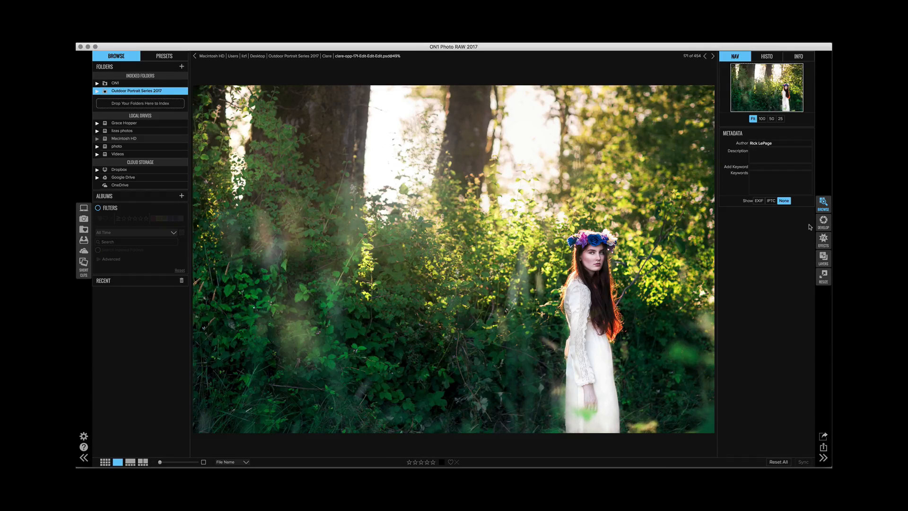
{"action": "key", "text": "Right"}
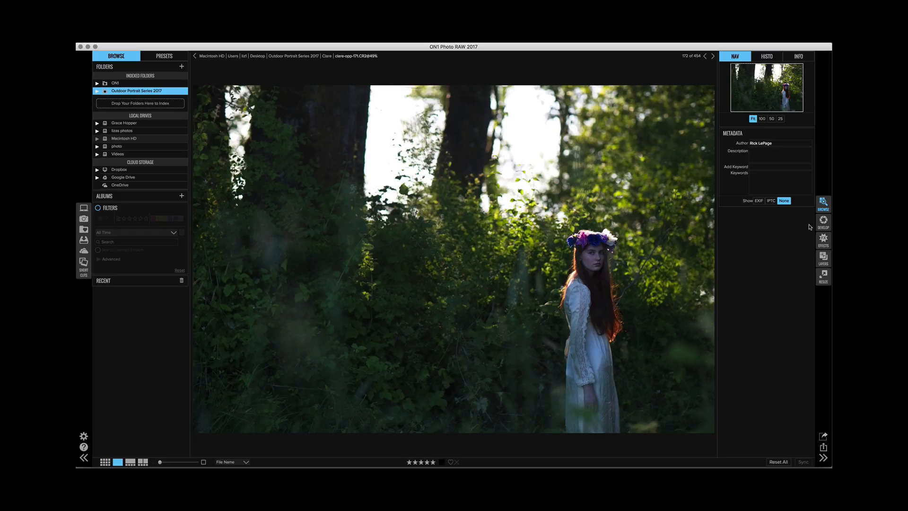
Open the raw photo in Develop and set Exposure to 0.4, Highlights to -55 and Shadows to 14
{"action": "left_click", "coordinate": [824, 221]}
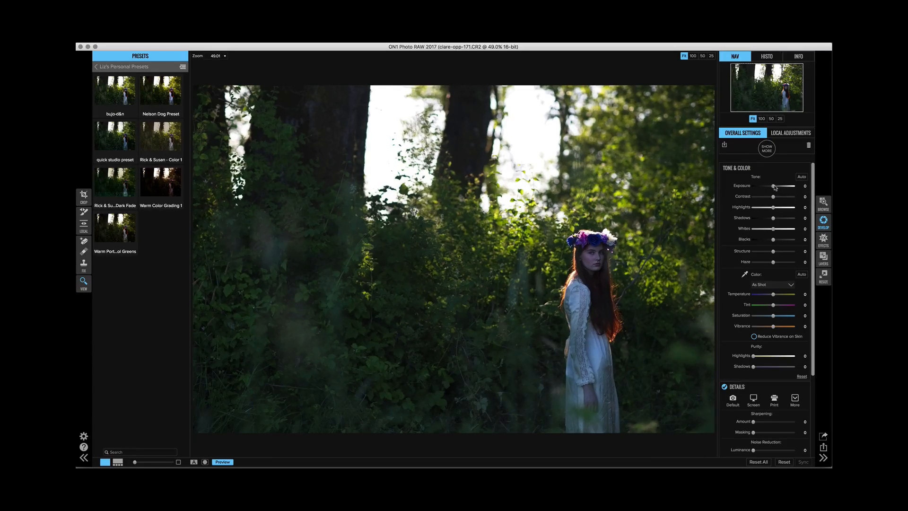
{"action": "left_click_drag", "start_coordinate": [774, 187], "coordinate": [776, 187]}
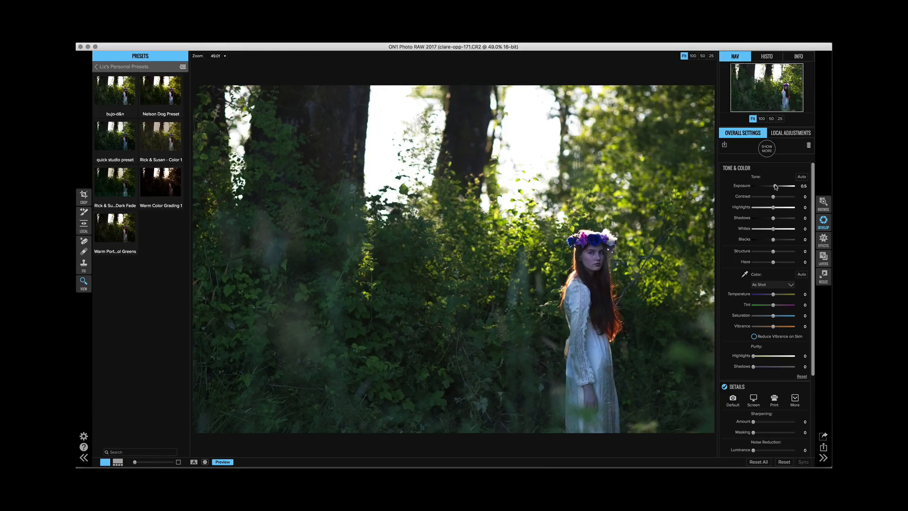
{"action": "left_click_drag", "start_coordinate": [776, 188], "coordinate": [776, 187]}
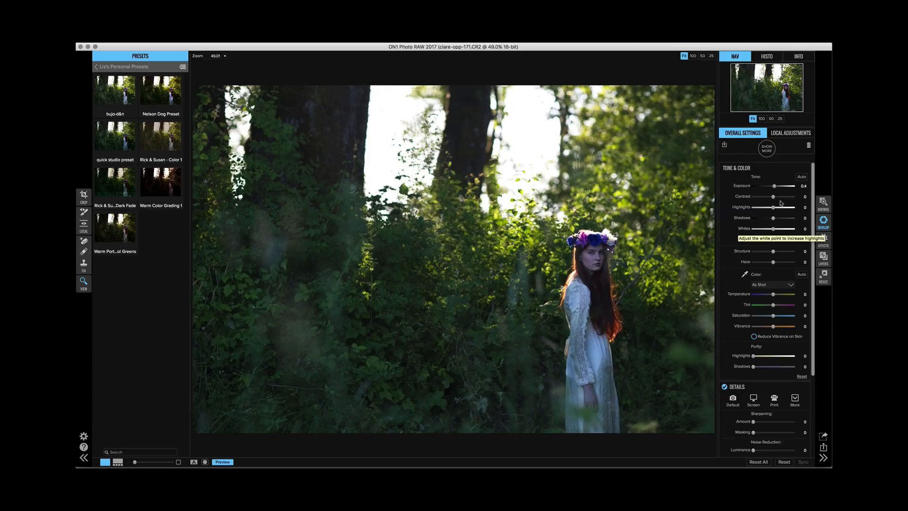
{"action": "left_click_drag", "start_coordinate": [774, 208], "coordinate": [758, 212]}
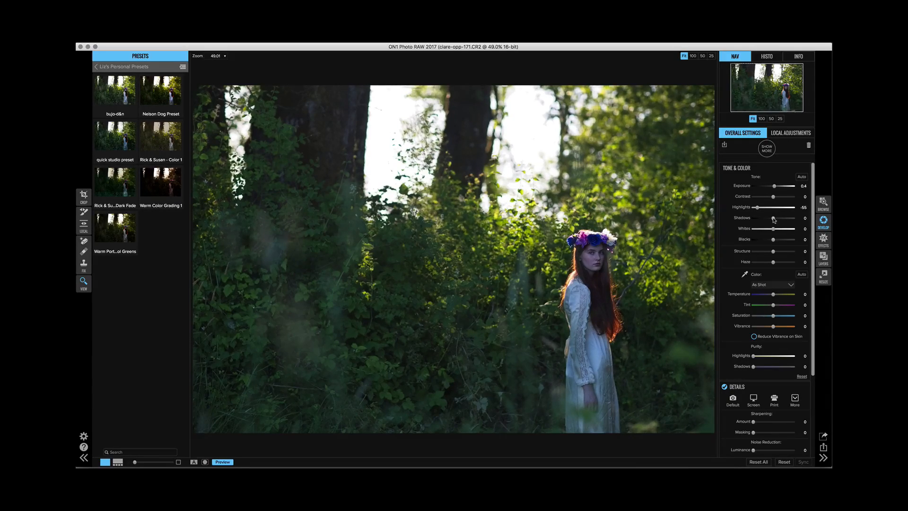
{"action": "left_click_drag", "start_coordinate": [773, 219], "coordinate": [780, 221]}
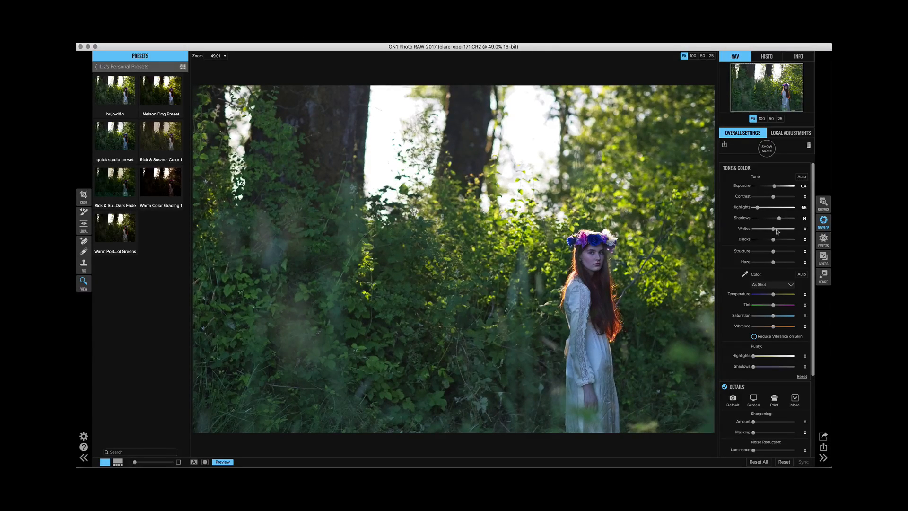
Warm up the photo's color with Temperature 20, Tint 5 and Vibrance 8
{"action": "scroll", "coordinate": [780, 263], "scroll_direction": "down", "scroll_amount": 1}
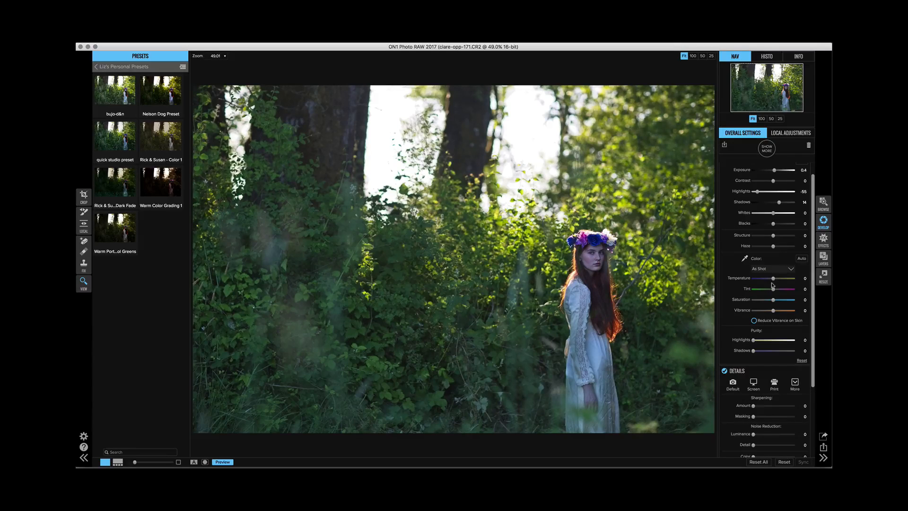
{"action": "left_click_drag", "start_coordinate": [774, 280], "coordinate": [780, 279]}
{"action": "left_click_drag", "start_coordinate": [780, 279], "coordinate": [780, 279]}
{"action": "left_click_drag", "start_coordinate": [774, 312], "coordinate": [777, 313]}
{"action": "left_click_drag", "start_coordinate": [775, 290], "coordinate": [776, 290]}
Add the Color Adjustment section to the overall settings and collapse the Lens Correction and Details sections
{"action": "scroll", "coordinate": [781, 299], "scroll_direction": "down", "scroll_amount": 5}
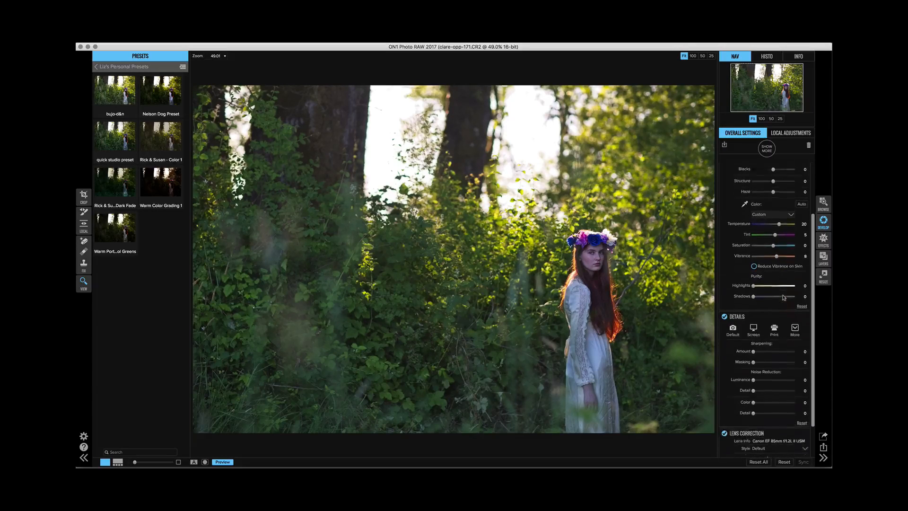
{"action": "scroll", "coordinate": [784, 297], "scroll_direction": "up", "scroll_amount": 6}
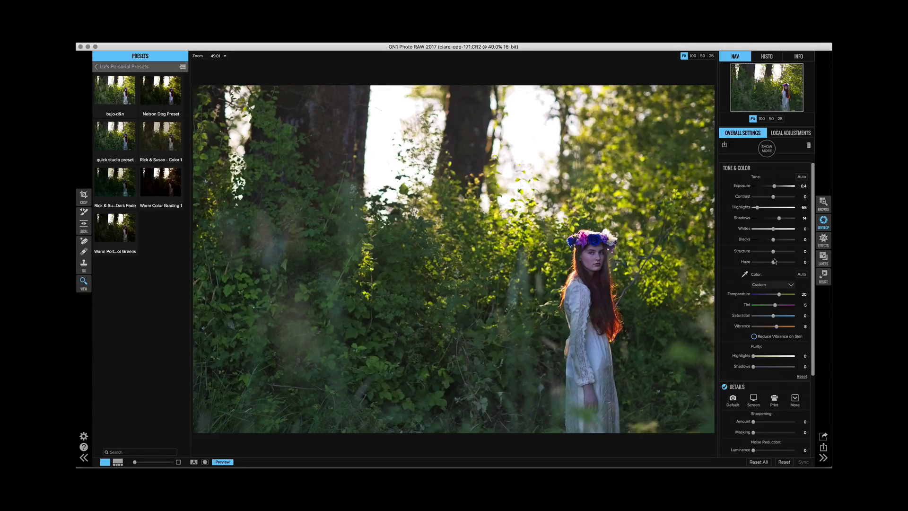
{"action": "left_click", "coordinate": [768, 151]}
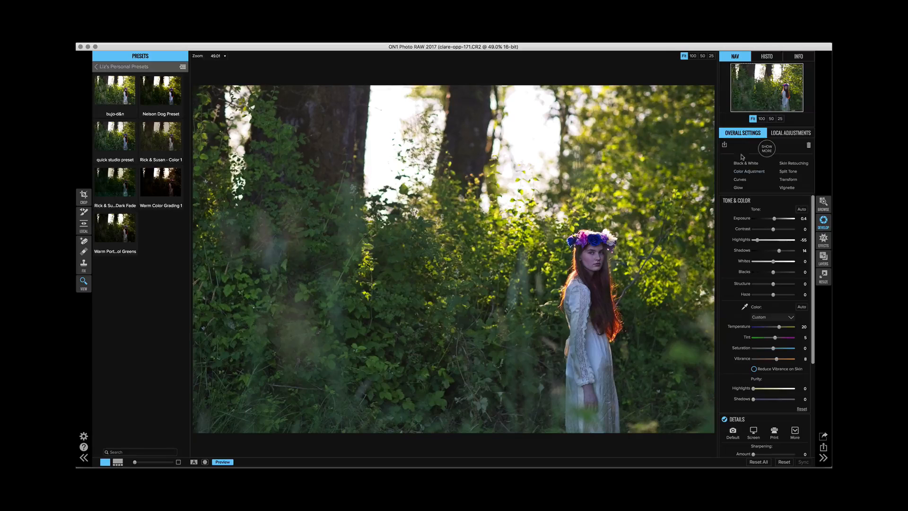
{"action": "left_click", "coordinate": [759, 172]}
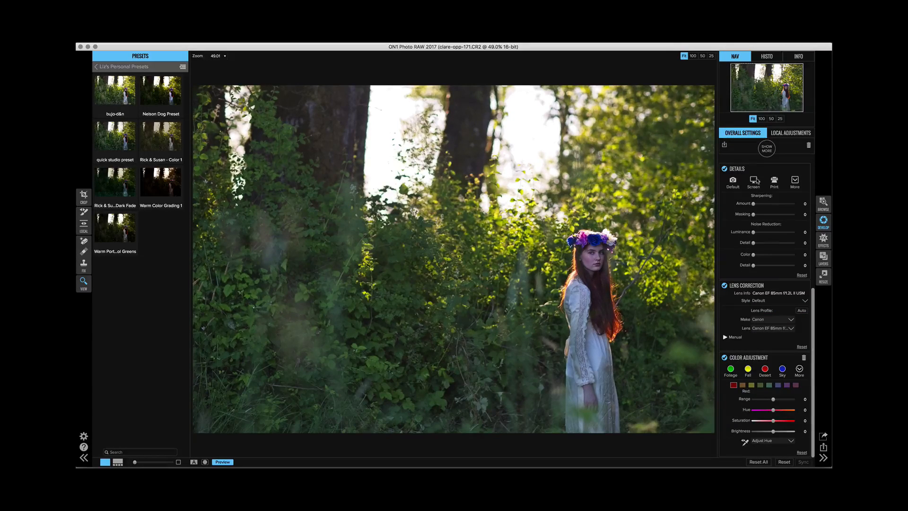
{"action": "left_click", "coordinate": [803, 286]}
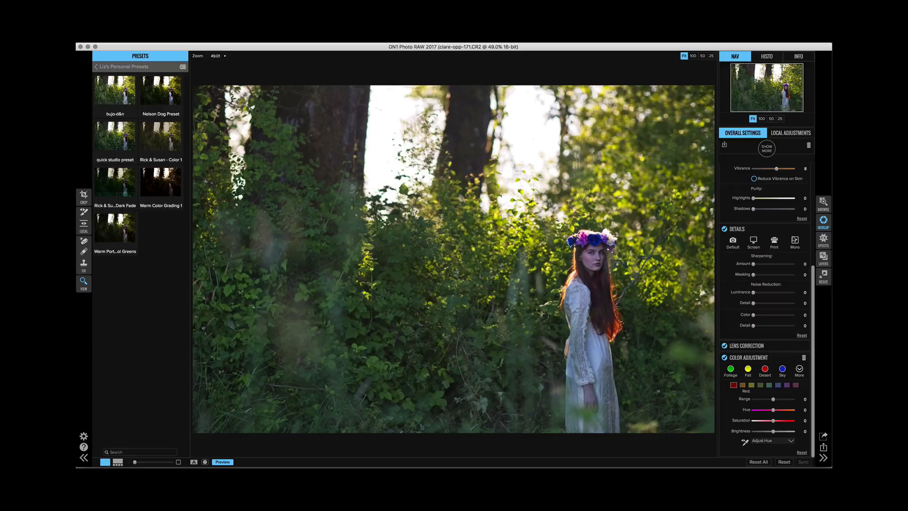
{"action": "left_click", "coordinate": [803, 229]}
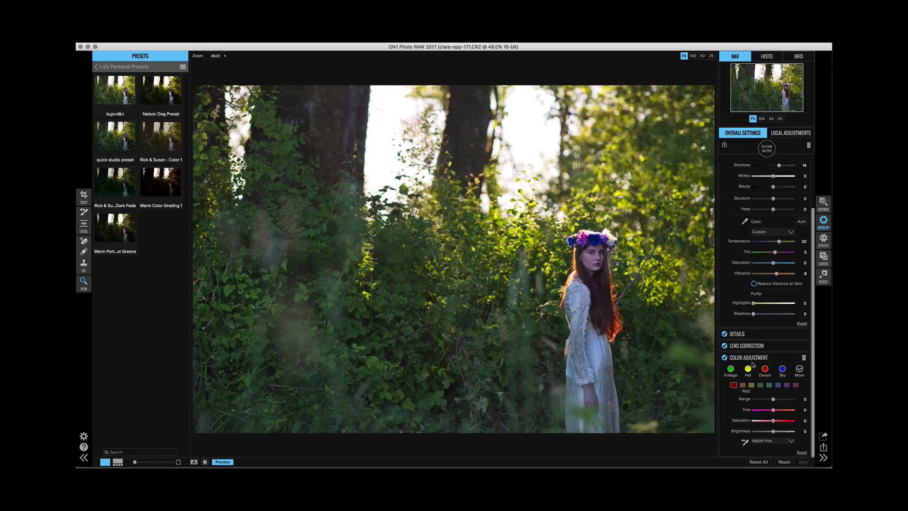
Set the photo's Temperature to 26 and adjust the greens in Color Adjustment to Hue 44 and Brightness 18
{"action": "left_click", "coordinate": [760, 385]}
{"action": "left_click_drag", "start_coordinate": [778, 244], "coordinate": [785, 243]}
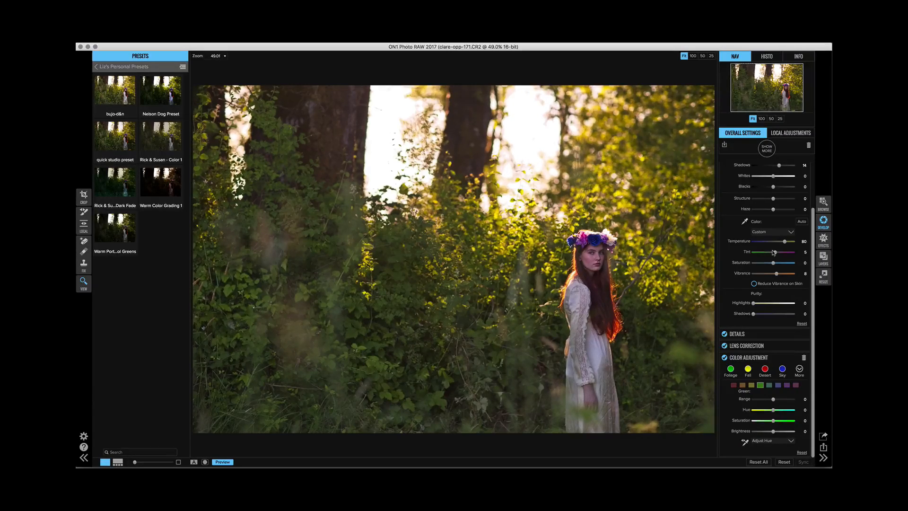
{"action": "left_click_drag", "start_coordinate": [785, 242], "coordinate": [781, 242]}
{"action": "left_click_drag", "start_coordinate": [773, 411], "coordinate": [789, 419]}
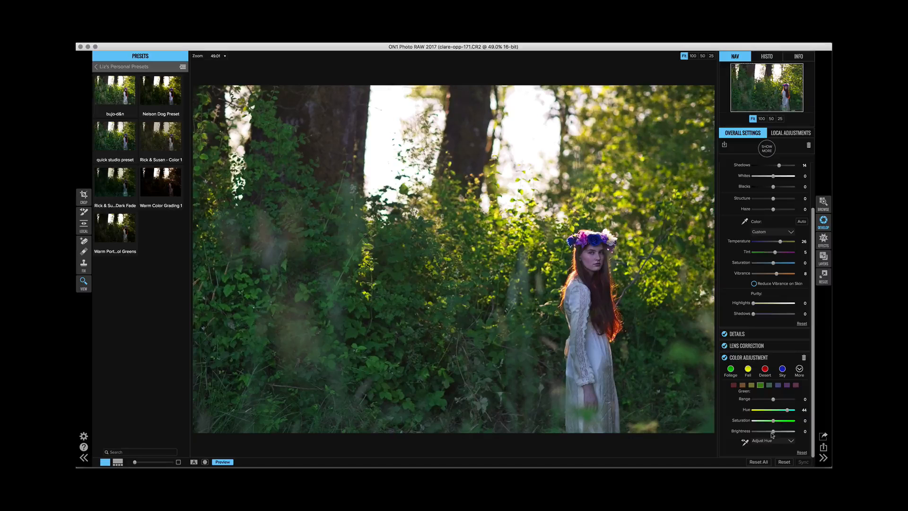
{"action": "mouse_move", "coordinate": [774, 432]}
{"action": "left_mouse_down"}
{"action": "mouse_move", "coordinate": [789, 434]}
{"action": "mouse_move", "coordinate": [782, 433]}
{"action": "left_mouse_up"}
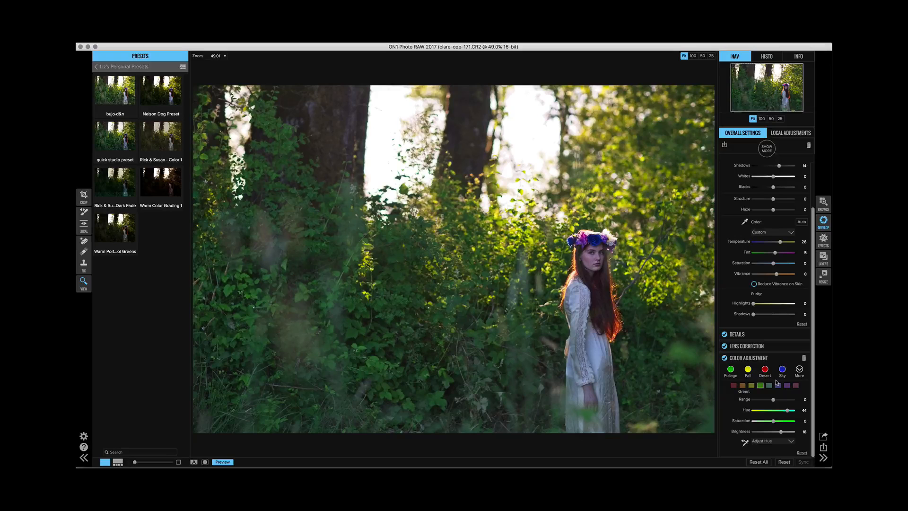
Fine-tune the warm color ranges in Color Adjustment, setting the reds' Saturation and Brightness to 5
{"action": "left_click", "coordinate": [752, 385]}
{"action": "left_click", "coordinate": [742, 385]}
{"action": "mouse_move", "coordinate": [789, 421]}
{"action": "left_mouse_down"}
{"action": "mouse_move", "coordinate": [796, 422]}
{"action": "mouse_move", "coordinate": [766, 422]}
{"action": "mouse_move", "coordinate": [777, 422]}
{"action": "left_mouse_up"}
{"action": "mouse_move", "coordinate": [773, 431]}
{"action": "left_mouse_down"}
{"action": "mouse_move", "coordinate": [763, 432]}
{"action": "mouse_move", "coordinate": [788, 422]}
{"action": "mouse_move", "coordinate": [776, 422]}
{"action": "left_mouse_up"}
{"action": "left_click", "coordinate": [734, 385]}
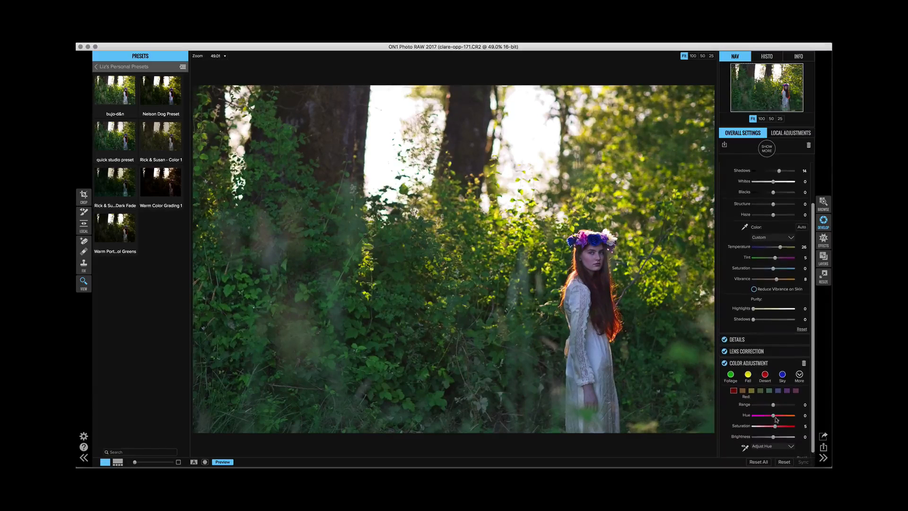
{"action": "left_click_drag", "start_coordinate": [774, 431], "coordinate": [775, 431]}
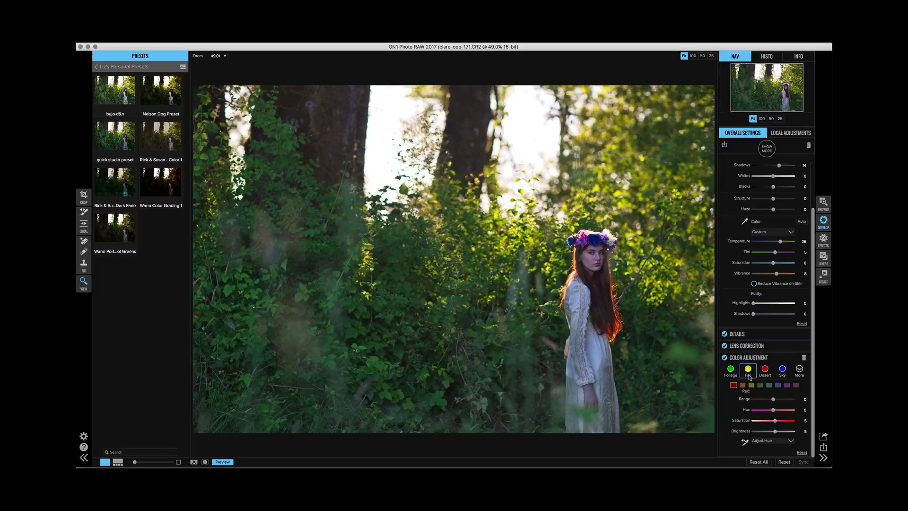
Compare the developed photo with the original by switching the preview off and back on
{"action": "scroll", "coordinate": [779, 386], "scroll_direction": "up", "scroll_amount": 3}
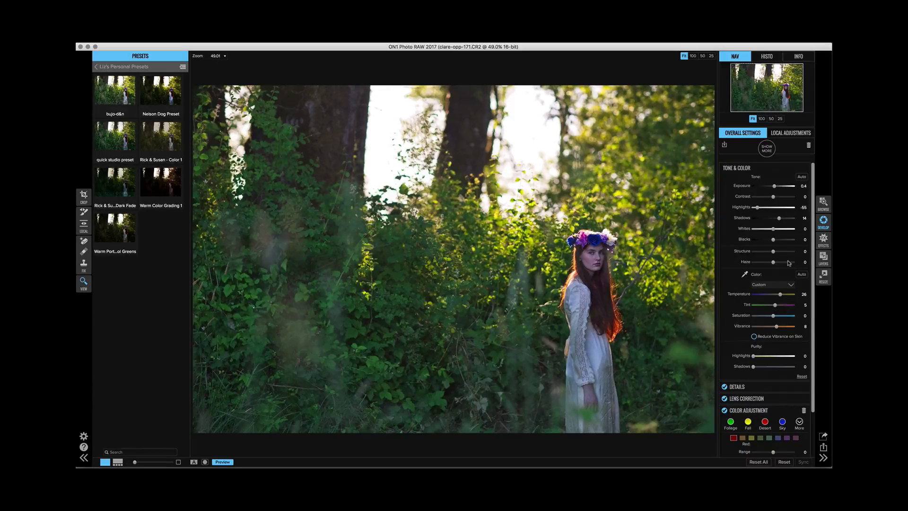
{"action": "key", "text": "super+p"}
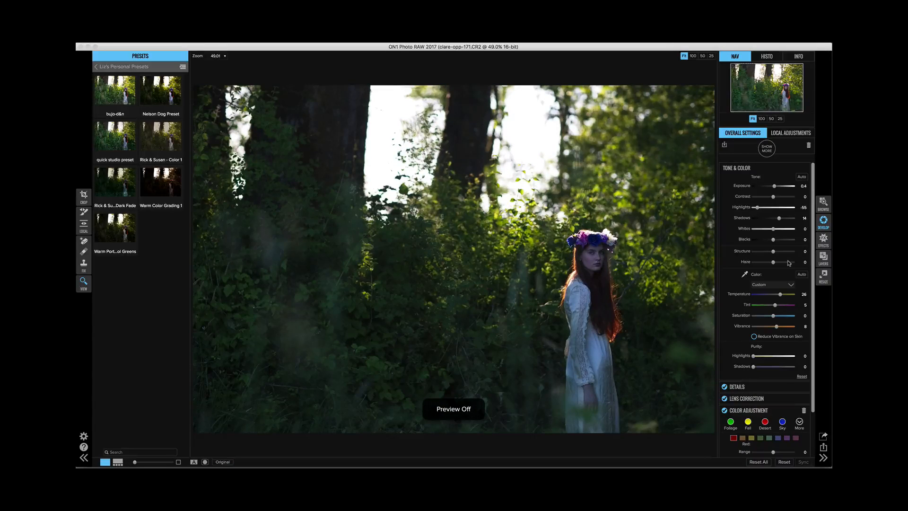
{"action": "key", "text": "super+p"}
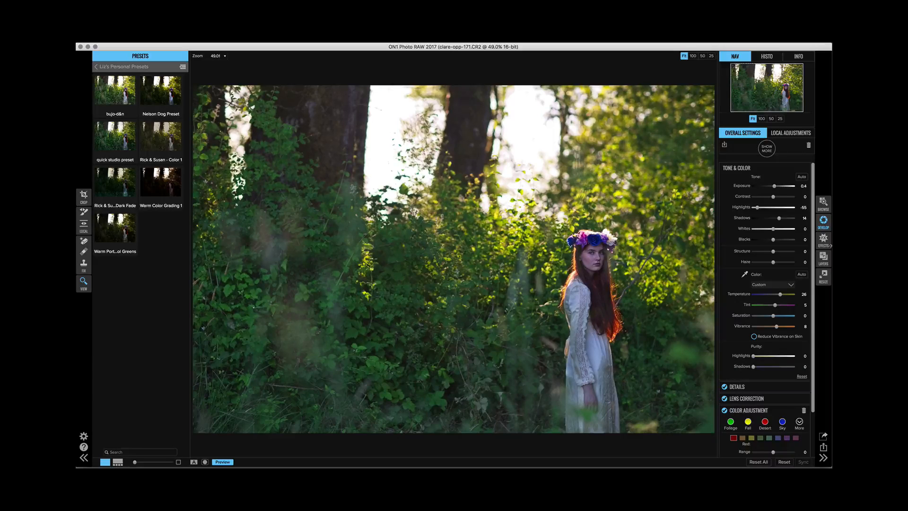
Open the developed photo in Layers as a PSD copy, duplicate the Composite layer and rename the duplicate "retouching"
{"action": "left_click", "coordinate": [825, 258]}
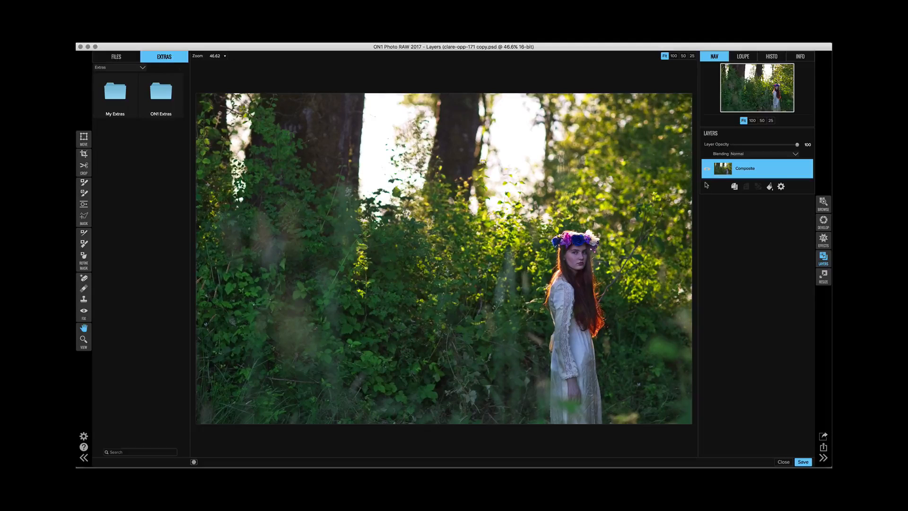
{"action": "left_click", "coordinate": [735, 186]}
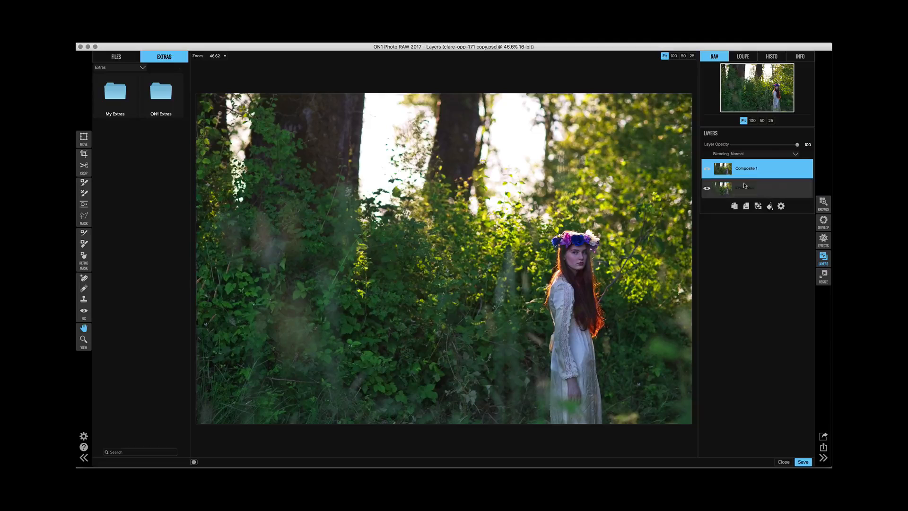
{"action": "double_click", "coordinate": [746, 168]}
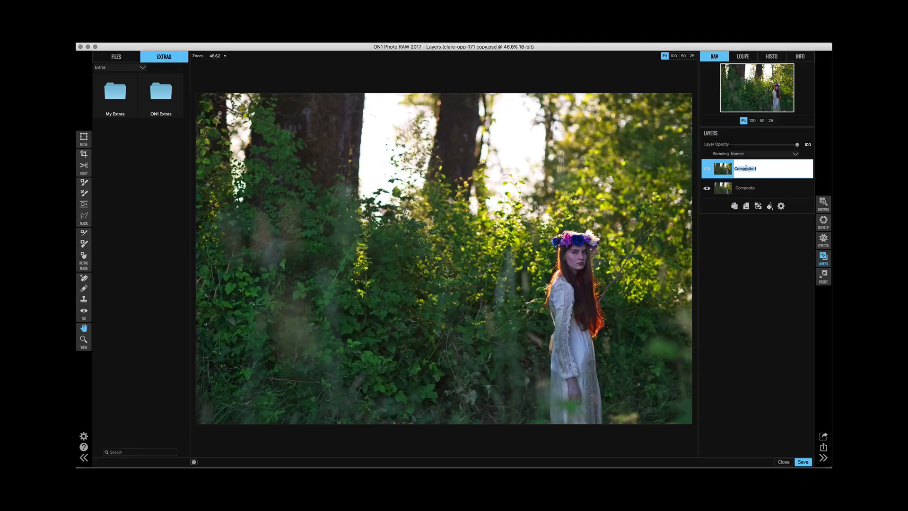
{"action": "type", "text": "retouching"}
{"action": "key", "text": "Return"}
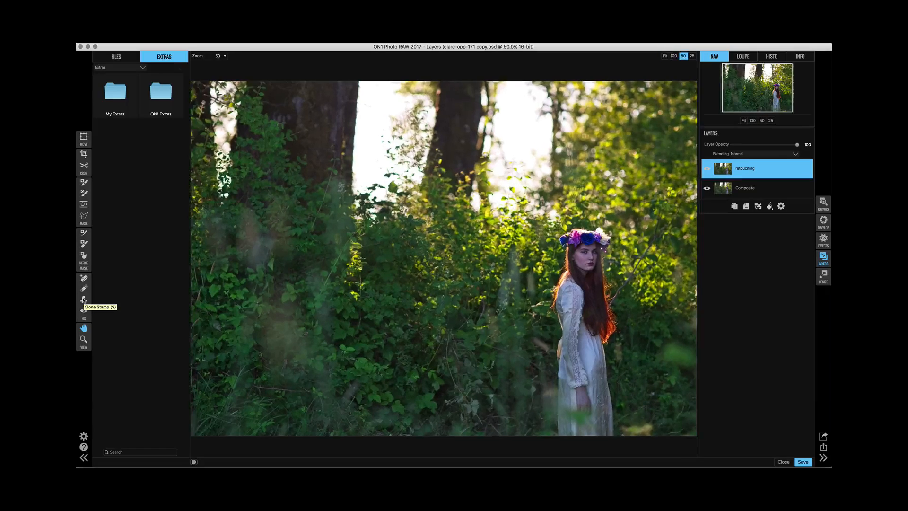
{"action": "key", "text": "super+1"}
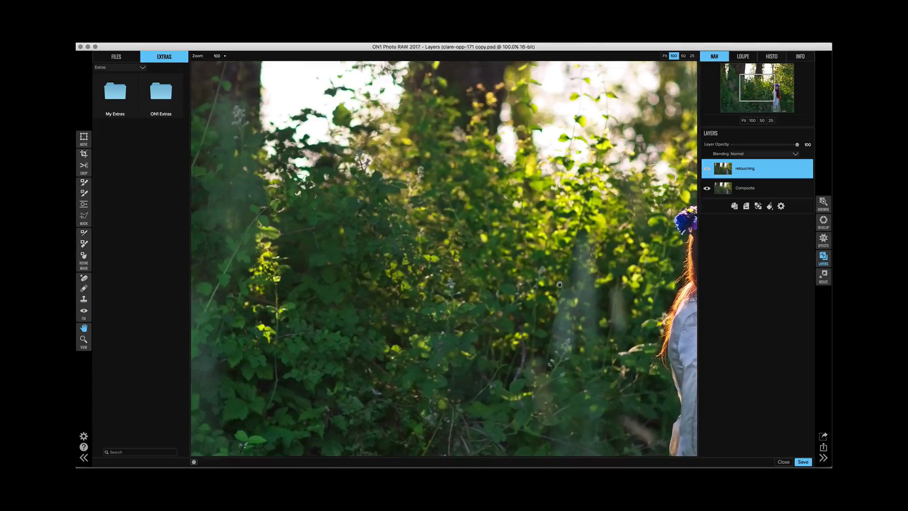
Retouch the marks under the model's eye and on her cheek on the retouching layer with the Perfect Eraser, size 25 and opacity 22
{"action": "left_click_drag", "start_coordinate": [560, 284], "coordinate": [320, 203]}
{"action": "left_click_drag", "start_coordinate": [460, 227], "coordinate": [403, 255]}
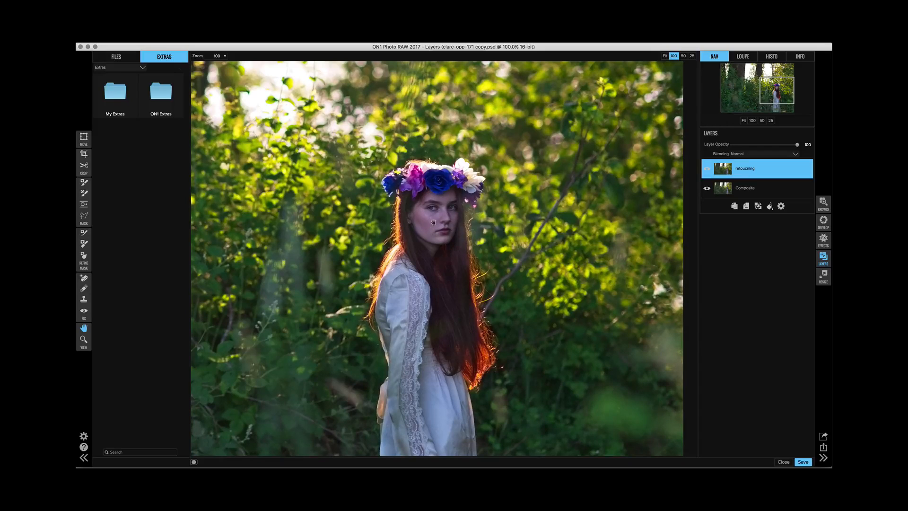
{"action": "left_click", "coordinate": [84, 289]}
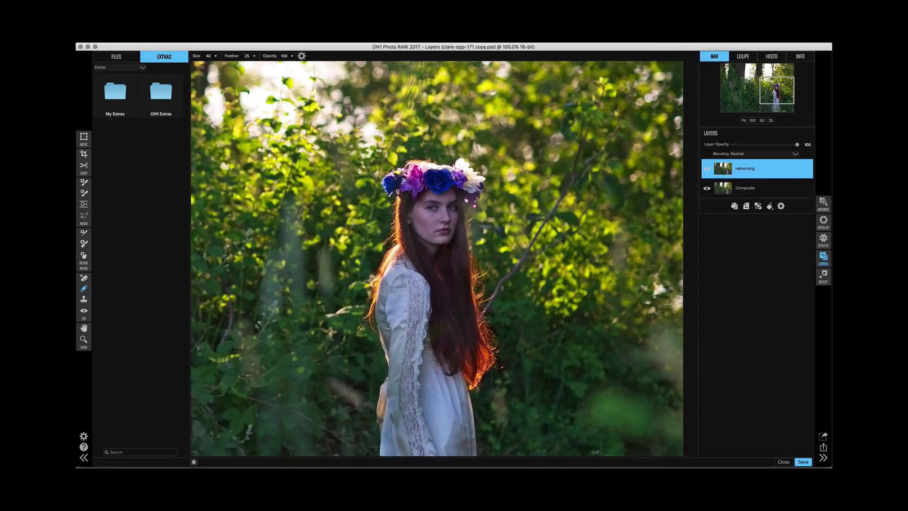
{"action": "key", "text": "bracketleft"}
{"action": "key", "text": "bracketleft"}
{"action": "key", "text": "bracketleft"}
{"action": "left_click_drag", "start_coordinate": [270, 57], "coordinate": [226, 65]}
{"action": "left_click", "coordinate": [437, 213]}
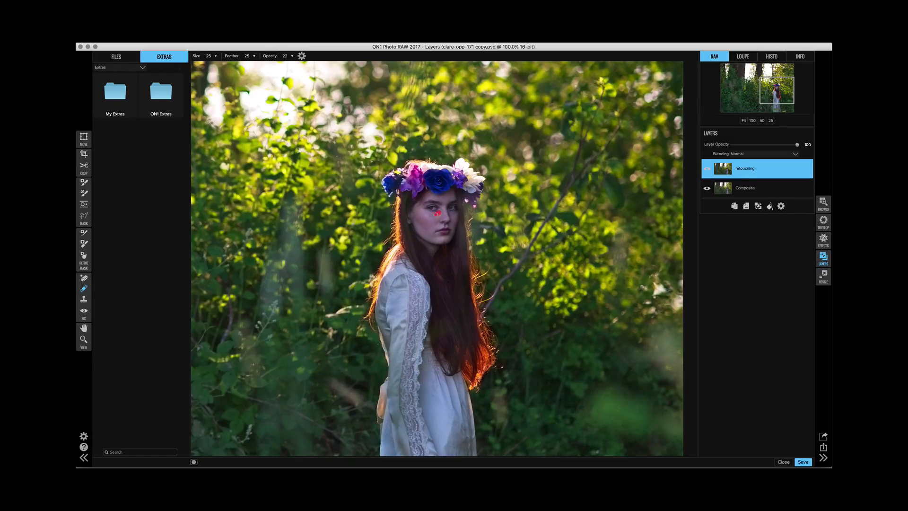
{"action": "left_click", "coordinate": [436, 214]}
{"action": "left_click", "coordinate": [437, 223]}
Enlarge the eraser brush to size 50 and smooth the skin along the shadowed side of the model's face
{"action": "key", "text": "bracketright"}
{"action": "key", "text": "bracketright"}
{"action": "key", "text": "bracketright"}
{"action": "left_click_drag", "start_coordinate": [430, 220], "coordinate": [425, 232]}
Soften the wrinkles in the skirt of the white dress with Perfect Eraser strokes at size 70
{"action": "left_click_drag", "start_coordinate": [492, 303], "coordinate": [485, 172]}
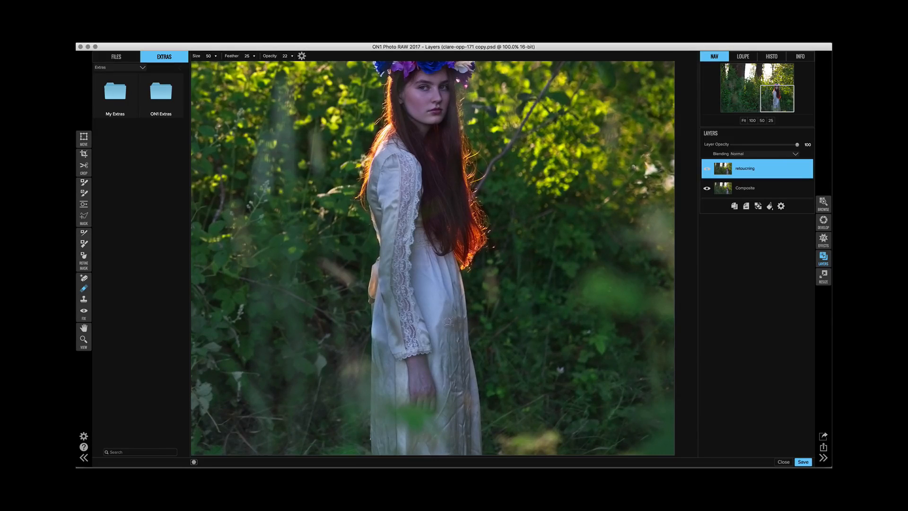
{"action": "key", "text": "bracketright"}
{"action": "left_click_drag", "start_coordinate": [445, 303], "coordinate": [449, 337]}
{"action": "mouse_move", "coordinate": [426, 261]}
{"action": "left_mouse_down"}
{"action": "mouse_move", "coordinate": [424, 285]}
{"action": "mouse_move", "coordinate": [450, 326]}
{"action": "left_mouse_up"}
{"action": "left_click_drag", "start_coordinate": [453, 283], "coordinate": [447, 369]}
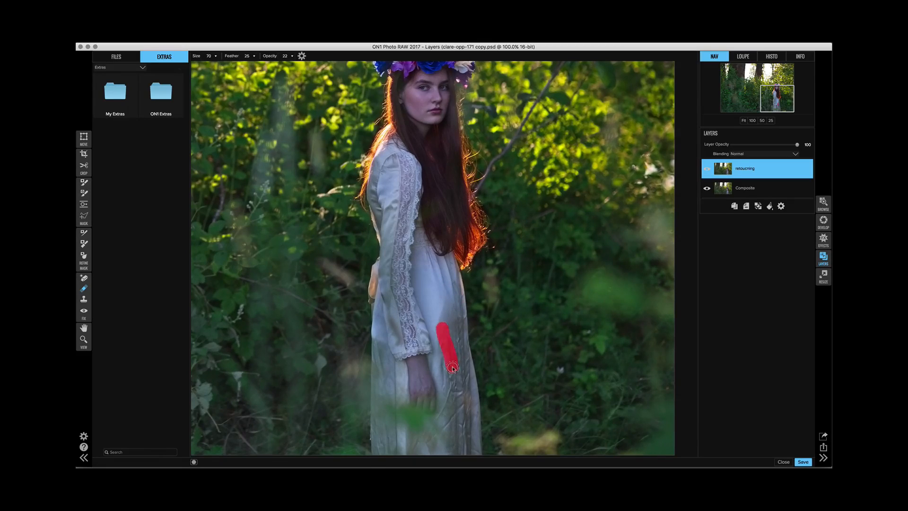
{"action": "left_click_drag", "start_coordinate": [454, 326], "coordinate": [457, 371]}
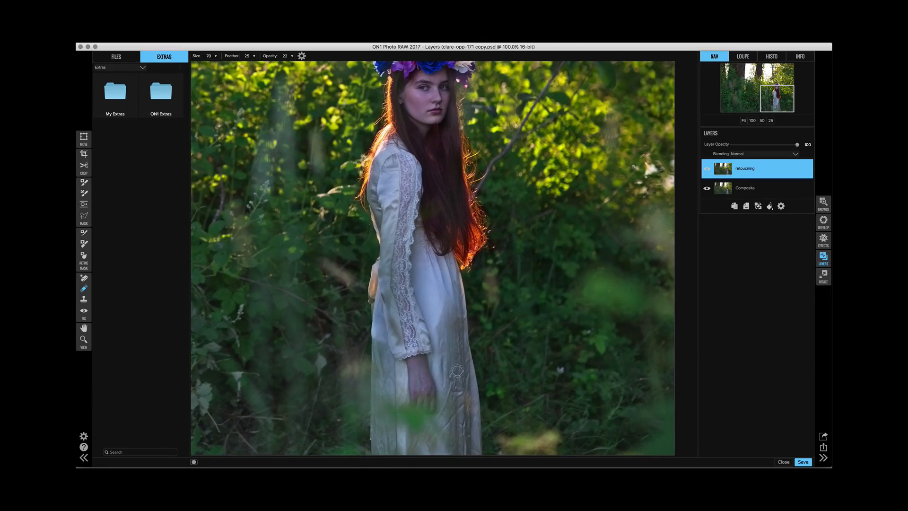
Set up the Clone Stamp for retouching the dress, with brush size 90 and a lowered opacity
{"action": "left_click", "coordinate": [84, 299]}
{"action": "key", "text": "bracketleft"}
{"action": "key", "text": "bracketleft"}
{"action": "key", "text": "bracketleft"}
{"action": "mouse_move", "coordinate": [271, 56]}
{"action": "left_mouse_down"}
{"action": "mouse_move", "coordinate": [228, 66]}
{"action": "mouse_move", "coordinate": [235, 56]}
{"action": "mouse_move", "coordinate": [254, 61]}
{"action": "left_mouse_up"}
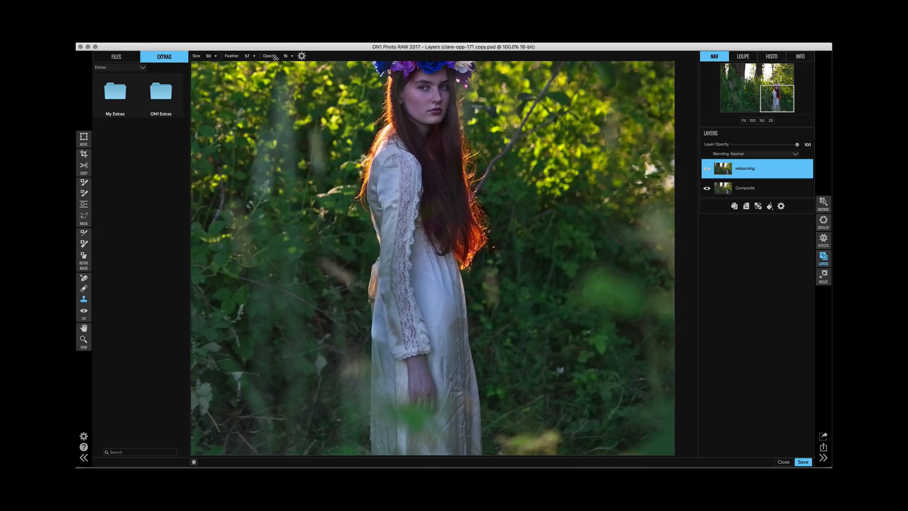
{"action": "left_click_drag", "start_coordinate": [273, 57], "coordinate": [279, 56]}
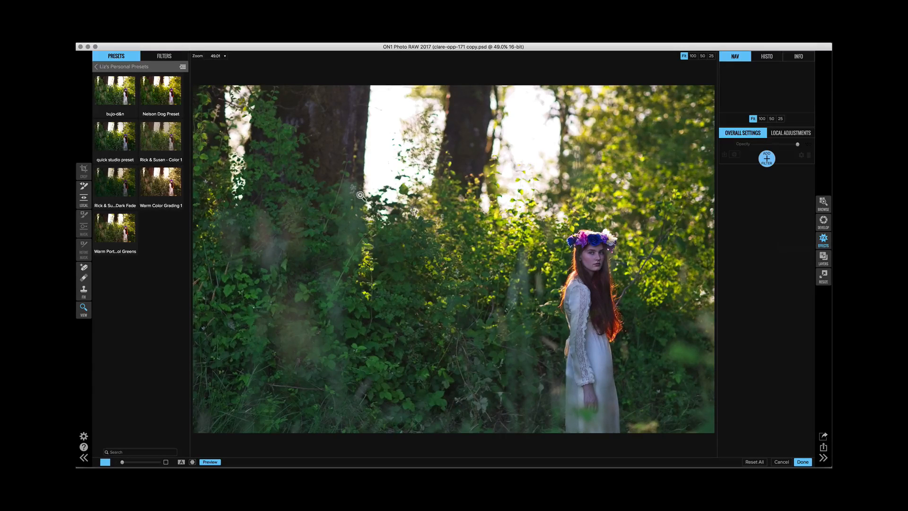
Open the Signature Collection presets in Effects and show them as large full-window previews
{"action": "left_click", "coordinate": [96, 67]}
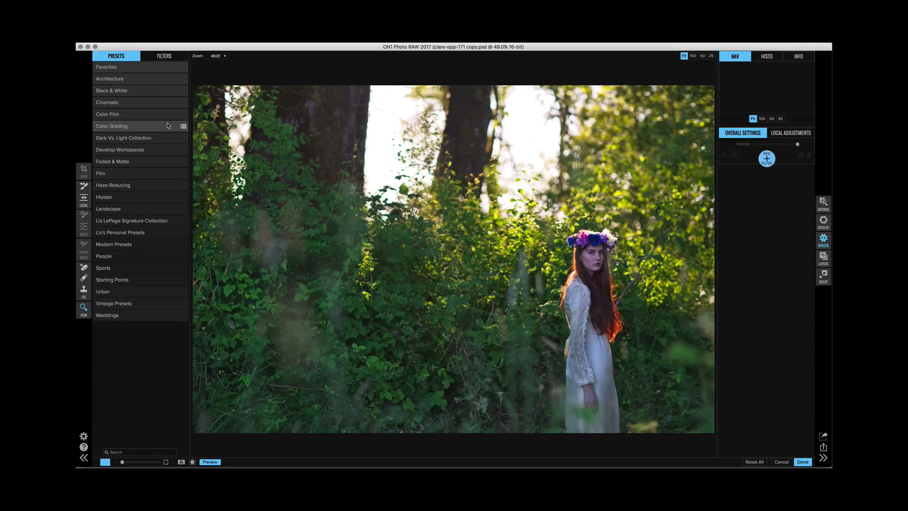
{"action": "left_click", "coordinate": [158, 225]}
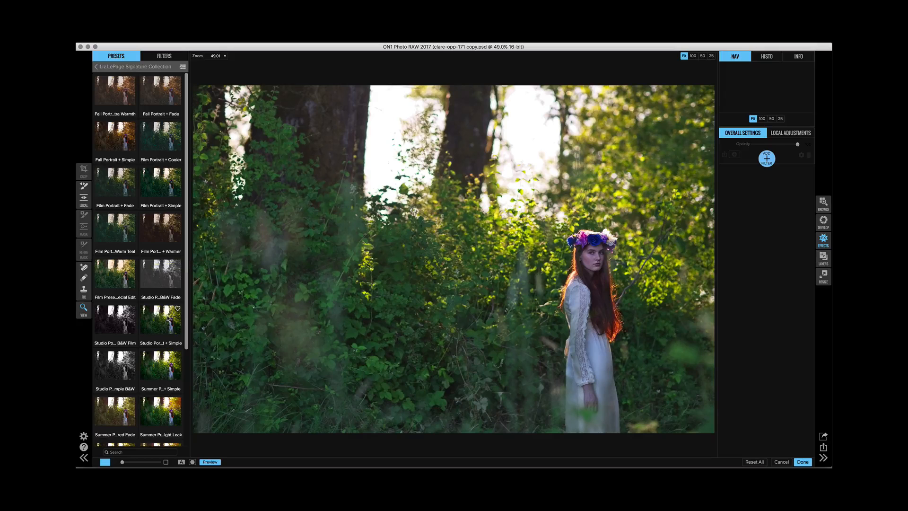
{"action": "left_click", "coordinate": [182, 67]}
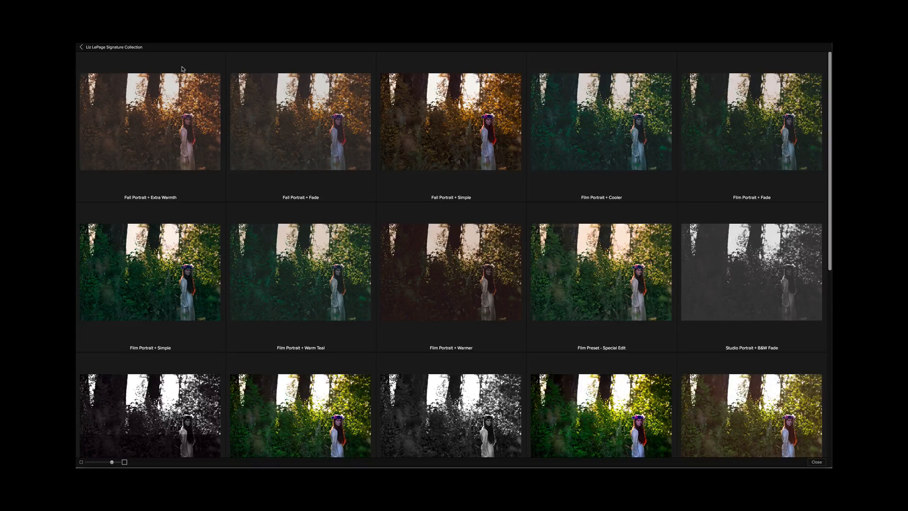
Compare the previews in the collection and apply the "Film Preset - Special Edit" preset to the photo
{"action": "scroll", "coordinate": [574, 226], "scroll_direction": "down", "scroll_amount": 1}
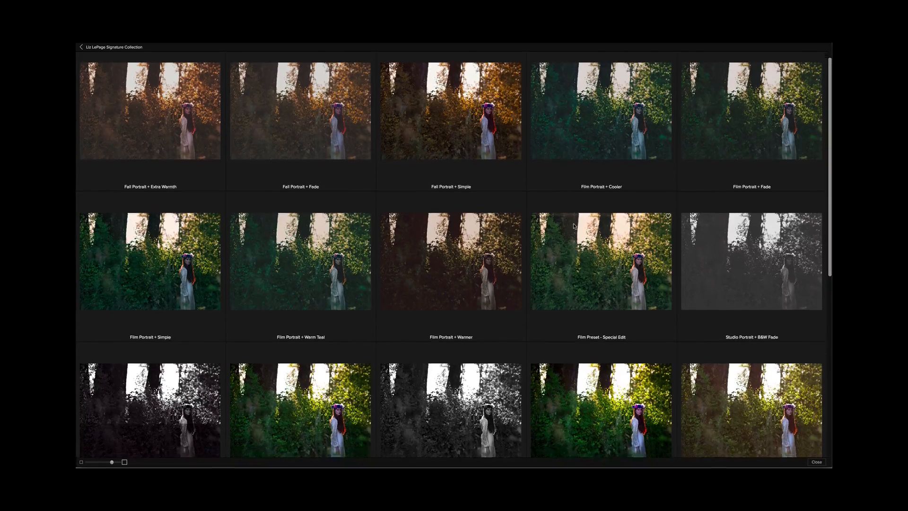
{"action": "scroll", "coordinate": [574, 226], "scroll_direction": "down", "scroll_amount": 3}
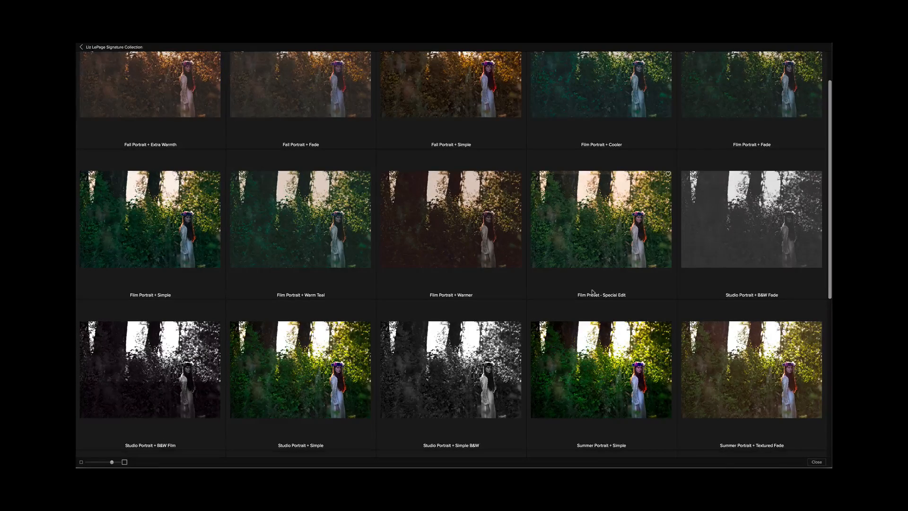
{"action": "scroll", "coordinate": [593, 292], "scroll_direction": "down", "scroll_amount": 1}
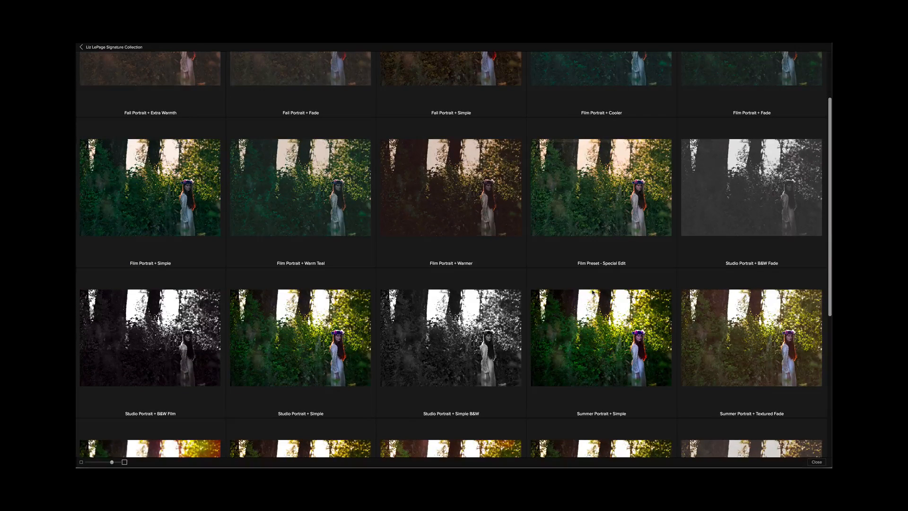
{"action": "scroll", "coordinate": [592, 292], "scroll_direction": "down", "scroll_amount": 4}
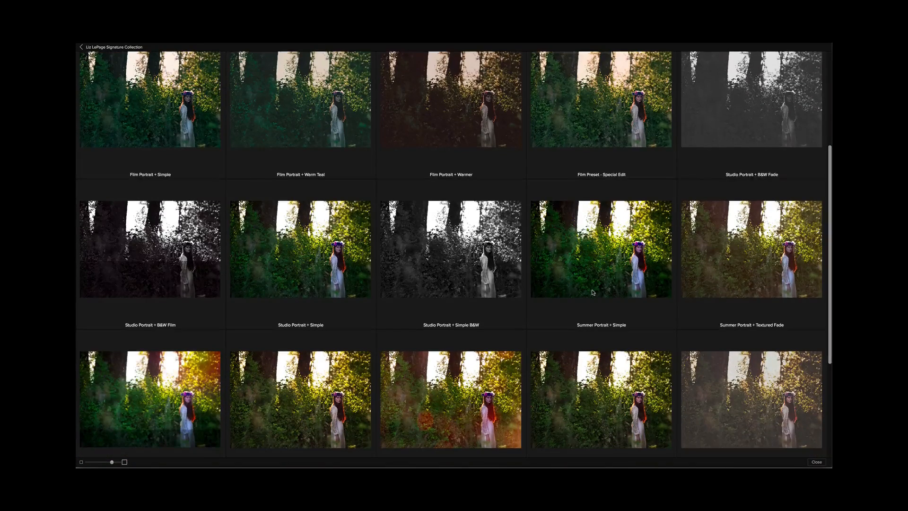
{"action": "scroll", "coordinate": [593, 291], "scroll_direction": "down", "scroll_amount": 2}
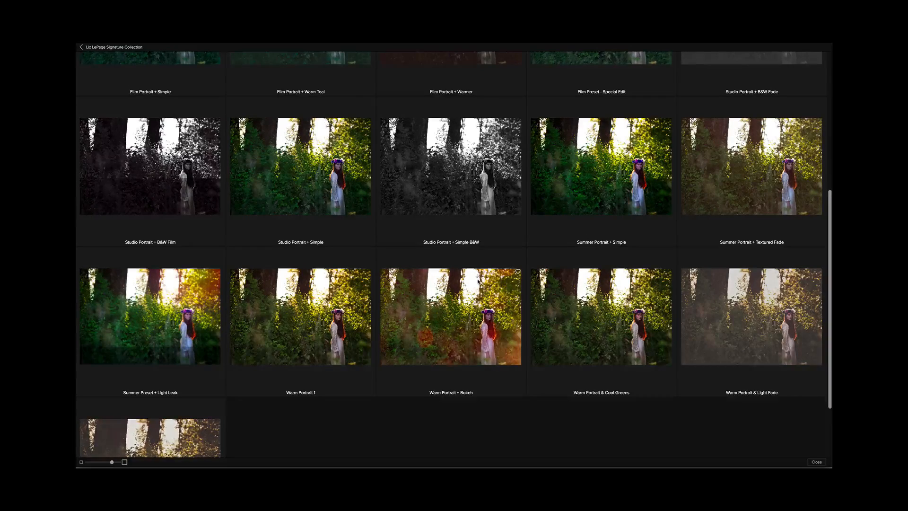
{"action": "scroll", "coordinate": [487, 282], "scroll_direction": "up", "scroll_amount": 3}
{"action": "scroll", "coordinate": [478, 281], "scroll_direction": "up", "scroll_amount": 1}
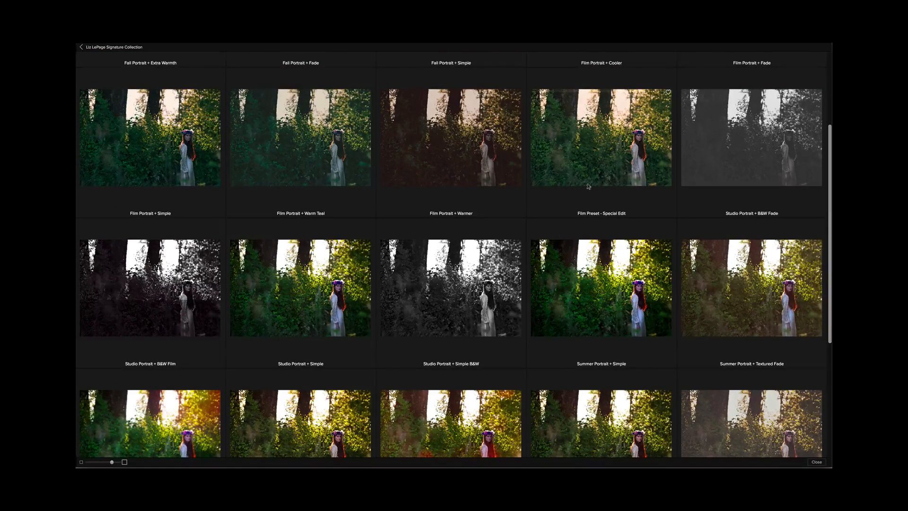
{"action": "scroll", "coordinate": [600, 168], "scroll_direction": "up", "scroll_amount": 1}
{"action": "scroll", "coordinate": [601, 166], "scroll_direction": "up", "scroll_amount": 1}
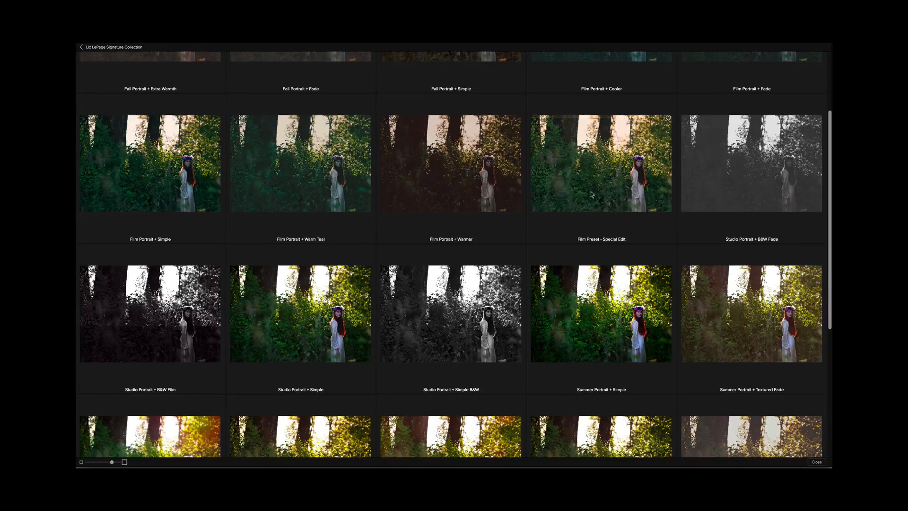
{"action": "left_click", "coordinate": [605, 181]}
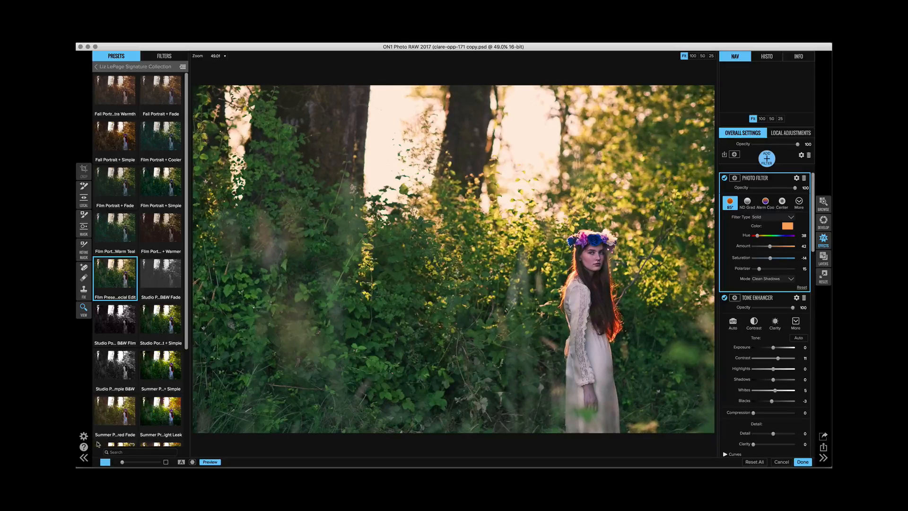
Hide the preset browser and collapse the settings of every filter in the applied preset's stack
{"action": "left_click", "coordinate": [83, 458]}
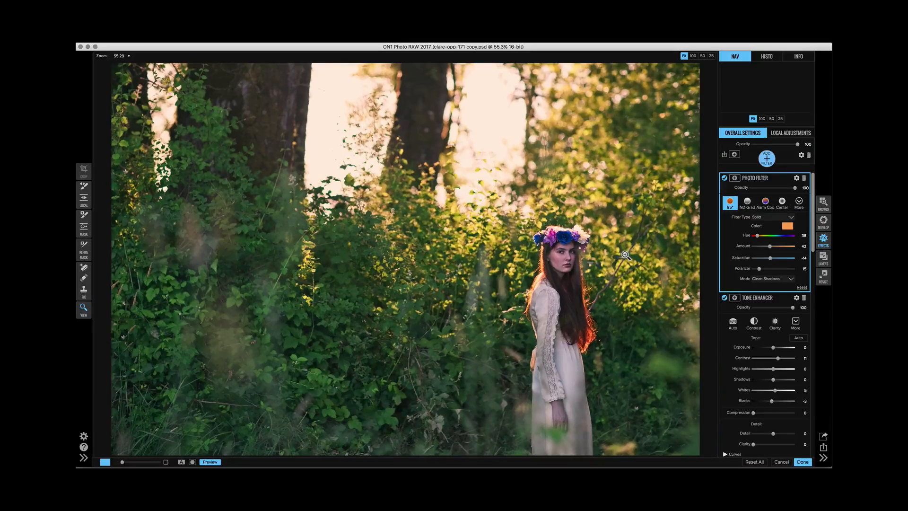
{"action": "left_click", "coordinate": [787, 179]}
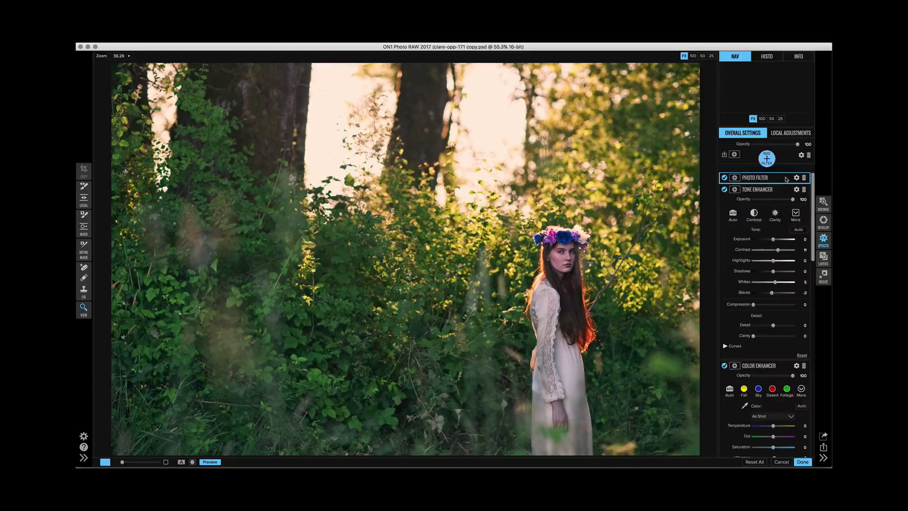
{"action": "left_click", "coordinate": [788, 190]}
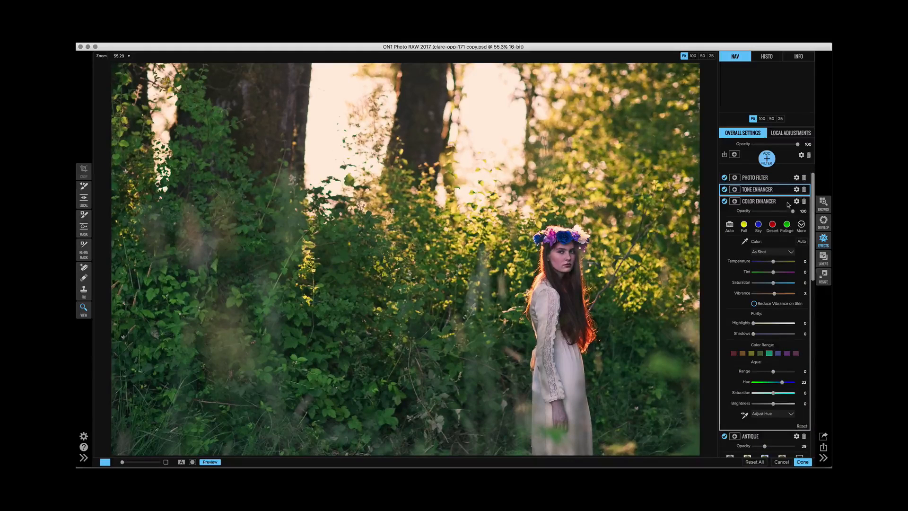
{"action": "left_click", "coordinate": [788, 202]}
{"action": "left_click", "coordinate": [789, 213]}
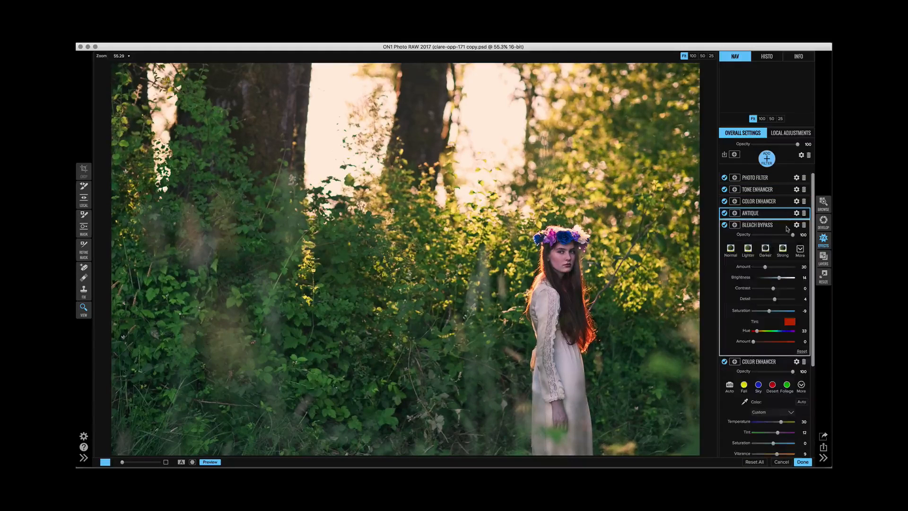
{"action": "left_click", "coordinate": [788, 228]}
{"action": "left_click", "coordinate": [787, 238]}
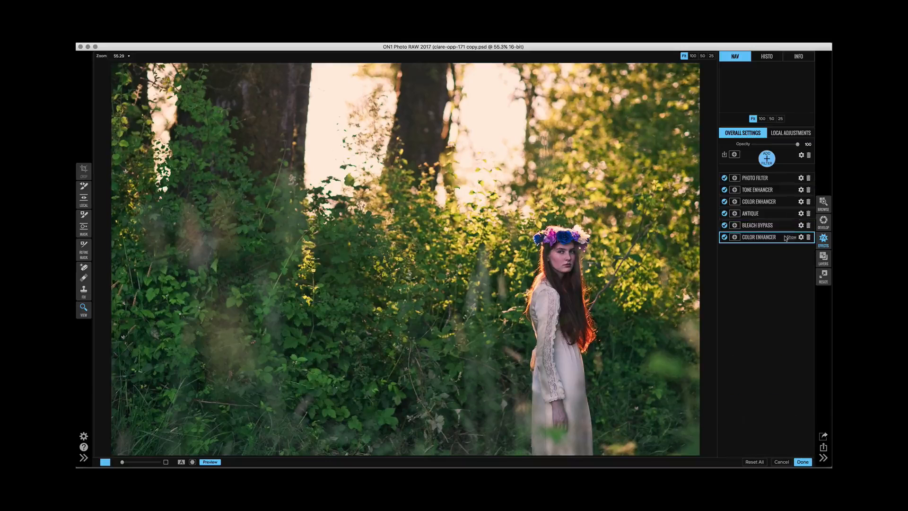
Turn off the Photo Filter, Tone Enhancer, upper Color Enhancer, Antique and Bleach Bypass filters
{"action": "left_click", "coordinate": [724, 178]}
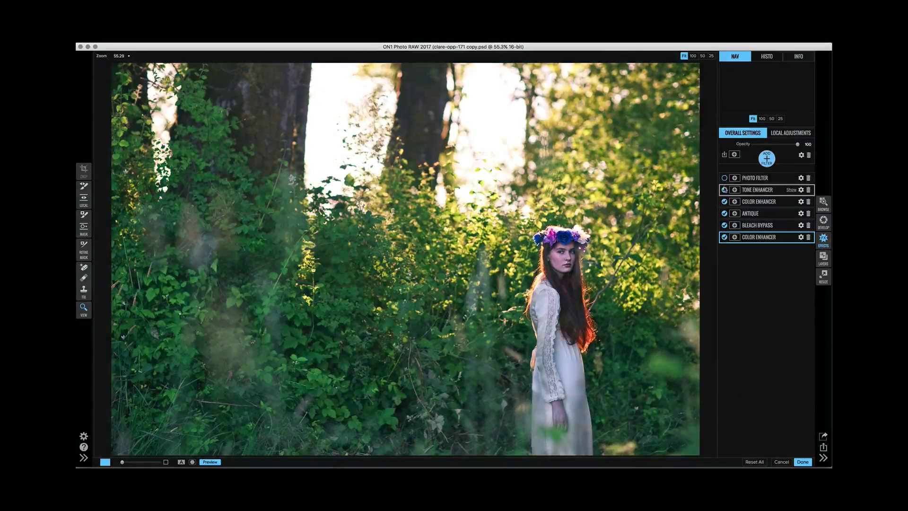
{"action": "left_click", "coordinate": [725, 189]}
{"action": "left_click", "coordinate": [724, 201]}
{"action": "left_click", "coordinate": [724, 213]}
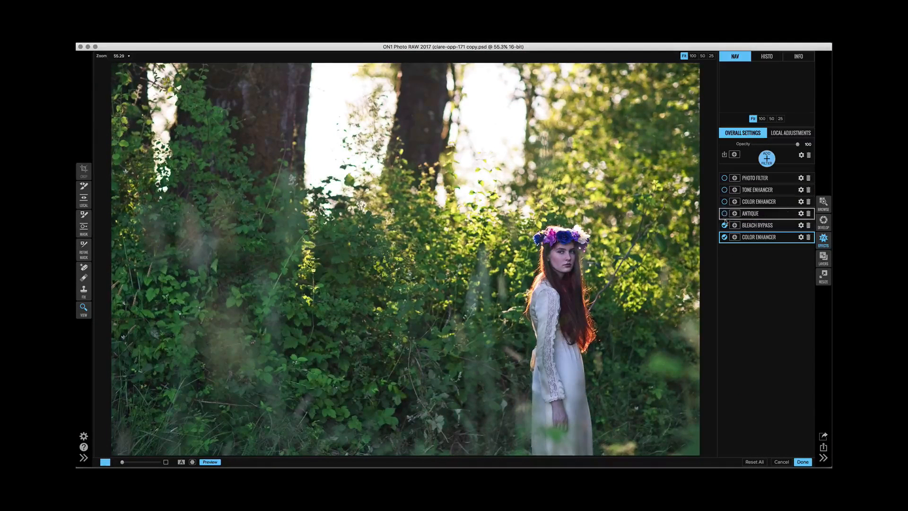
{"action": "left_click", "coordinate": [725, 225]}
Adjust the lowest Color Enhancer filter to Temperature 18, with the green range at Hue 24 and Brightness 16
{"action": "left_click", "coordinate": [756, 238]}
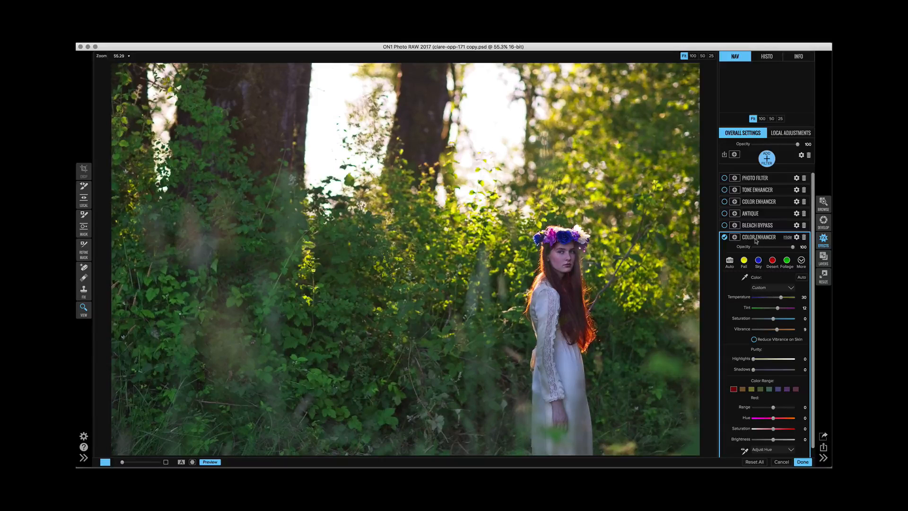
{"action": "scroll", "coordinate": [758, 262], "scroll_direction": "down", "scroll_amount": 1}
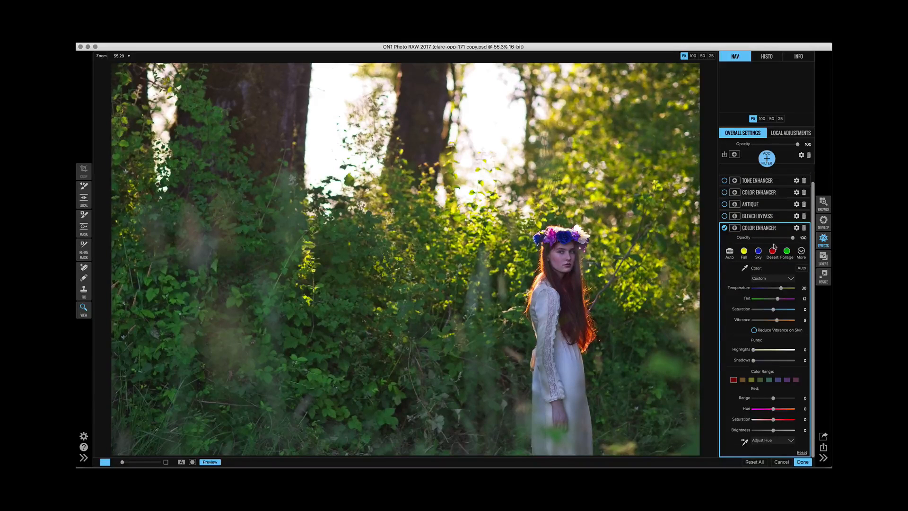
{"action": "left_click_drag", "start_coordinate": [782, 289], "coordinate": [780, 291]}
{"action": "left_click", "coordinate": [760, 380]}
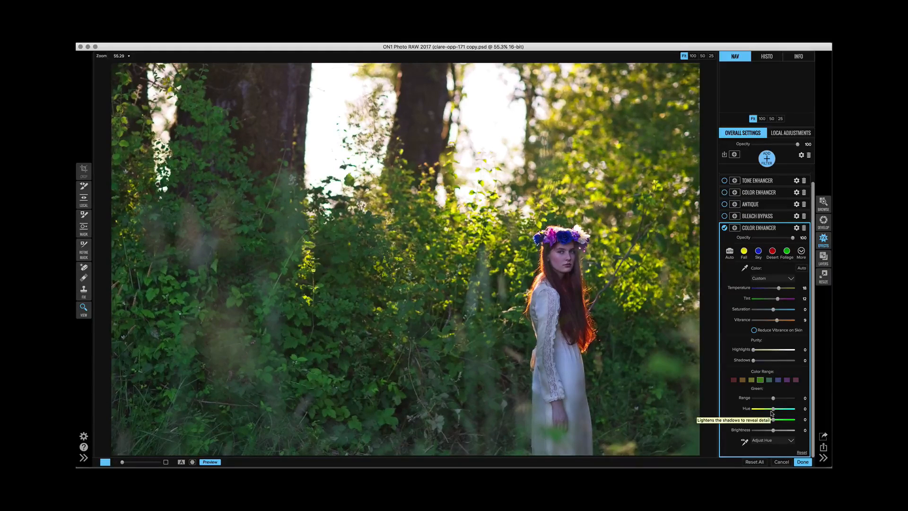
{"action": "left_click_drag", "start_coordinate": [774, 409], "coordinate": [780, 434]}
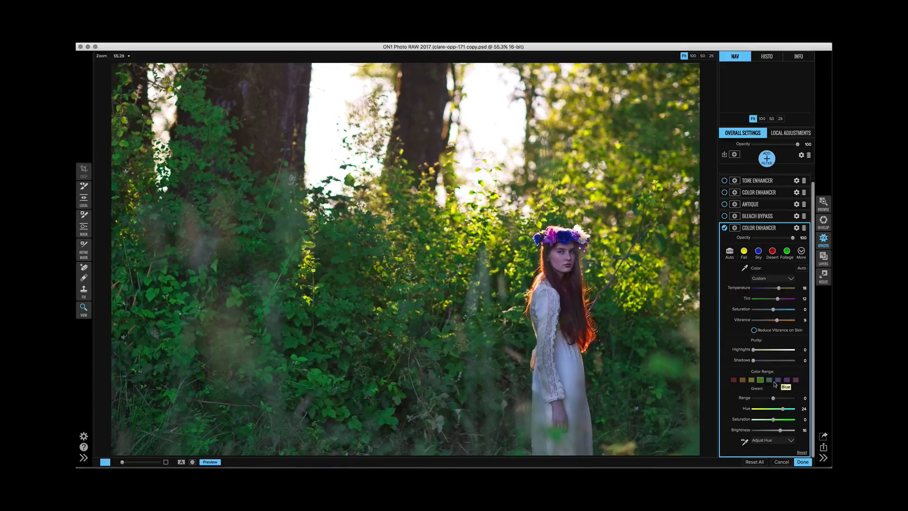
Turn Bleach Bypass back on and set its Amount to 26, Brightness to 0 and Saturation to -3
{"action": "left_click", "coordinate": [756, 217]}
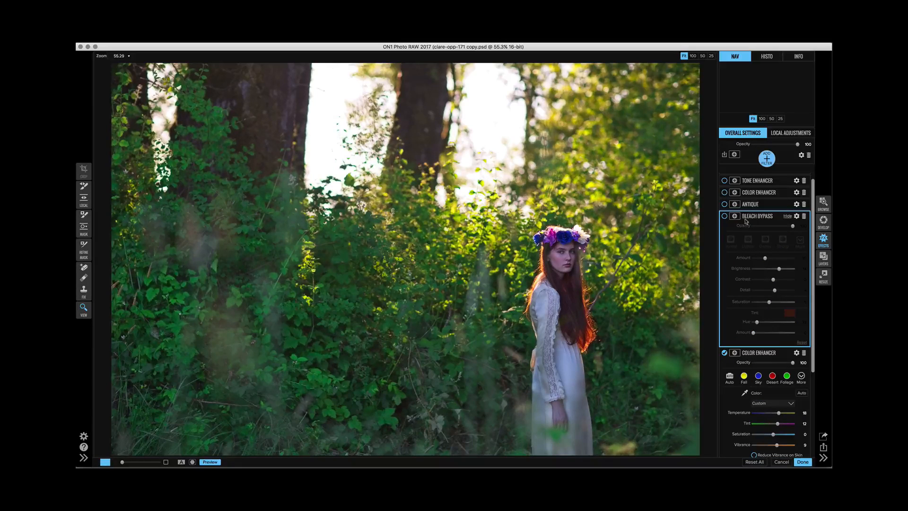
{"action": "left_click", "coordinate": [724, 216]}
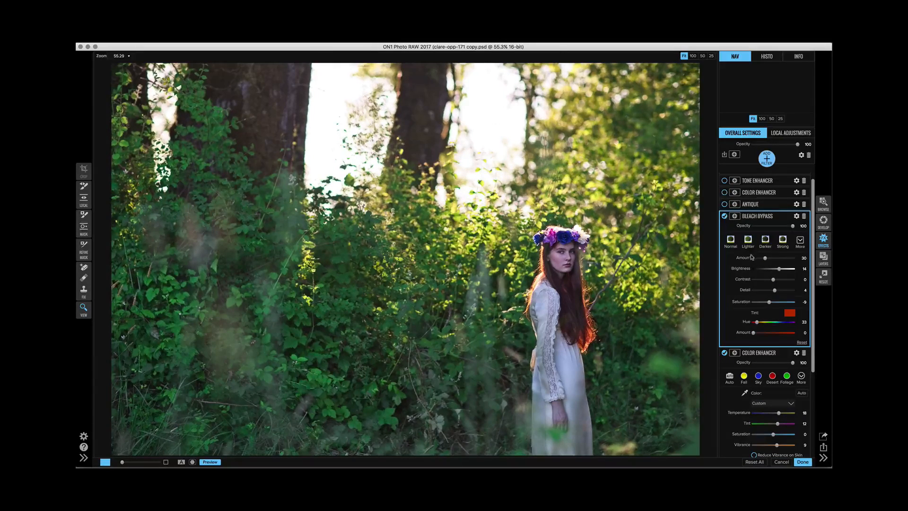
{"action": "mouse_move", "coordinate": [766, 259]}
{"action": "left_mouse_down"}
{"action": "mouse_move", "coordinate": [754, 259]}
{"action": "mouse_move", "coordinate": [768, 260]}
{"action": "left_mouse_up"}
{"action": "mouse_move", "coordinate": [767, 259]}
{"action": "left_mouse_down"}
{"action": "mouse_move", "coordinate": [753, 259]}
{"action": "mouse_move", "coordinate": [775, 257]}
{"action": "mouse_move", "coordinate": [764, 261]}
{"action": "left_mouse_up"}
{"action": "left_click_drag", "start_coordinate": [779, 268], "coordinate": [774, 273]}
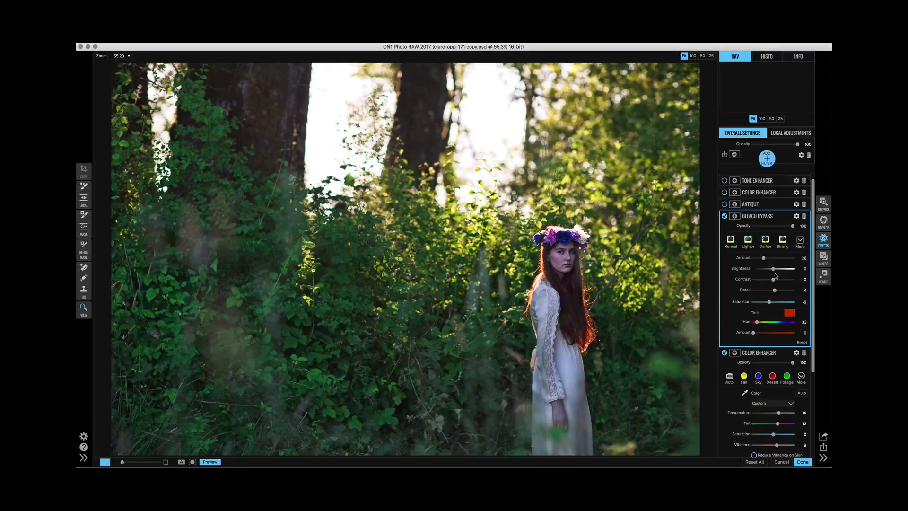
{"action": "left_click_drag", "start_coordinate": [770, 303], "coordinate": [773, 304]}
Expand the Antique filter's settings and turn the filter back on
{"action": "scroll", "coordinate": [776, 283], "scroll_direction": "up", "scroll_amount": 1}
{"action": "left_click", "coordinate": [758, 214]}
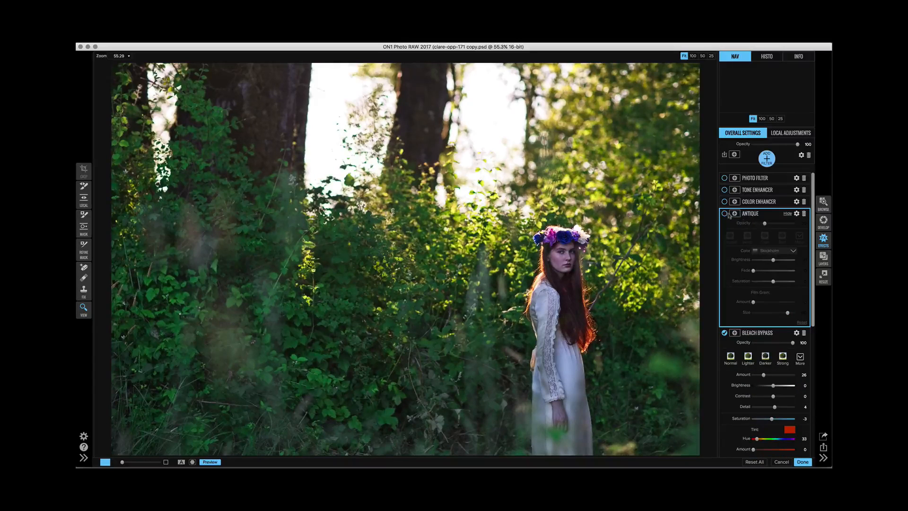
{"action": "left_click", "coordinate": [725, 214]}
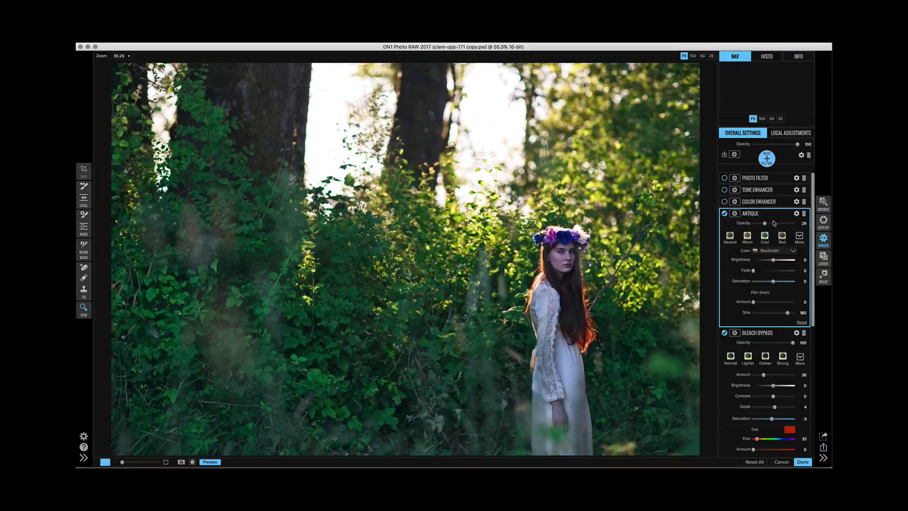
Check the Antique filter's blending mode options and set the filter's Opacity to 27
{"action": "left_click", "coordinate": [797, 214]}
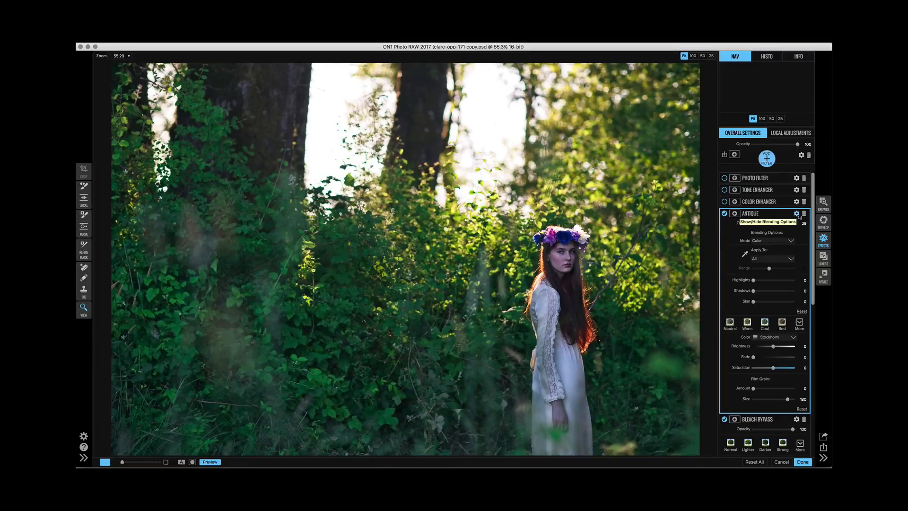
{"action": "left_click", "coordinate": [786, 242]}
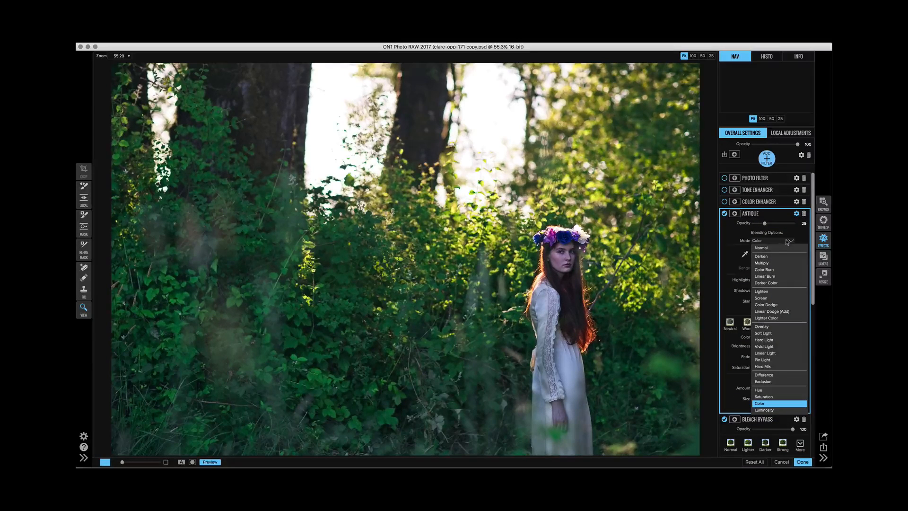
{"action": "left_click", "coordinate": [786, 242]}
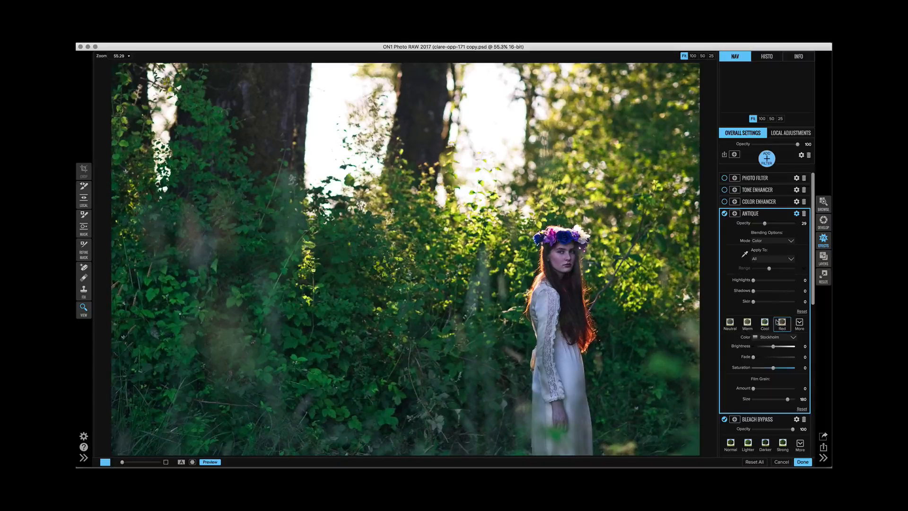
{"action": "left_click", "coordinate": [788, 214]}
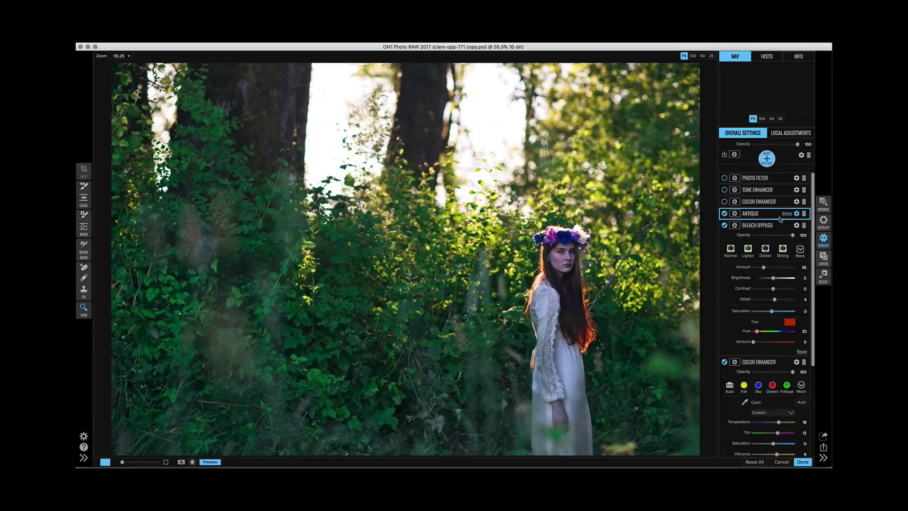
{"action": "left_click", "coordinate": [788, 215]}
{"action": "left_click", "coordinate": [797, 215]}
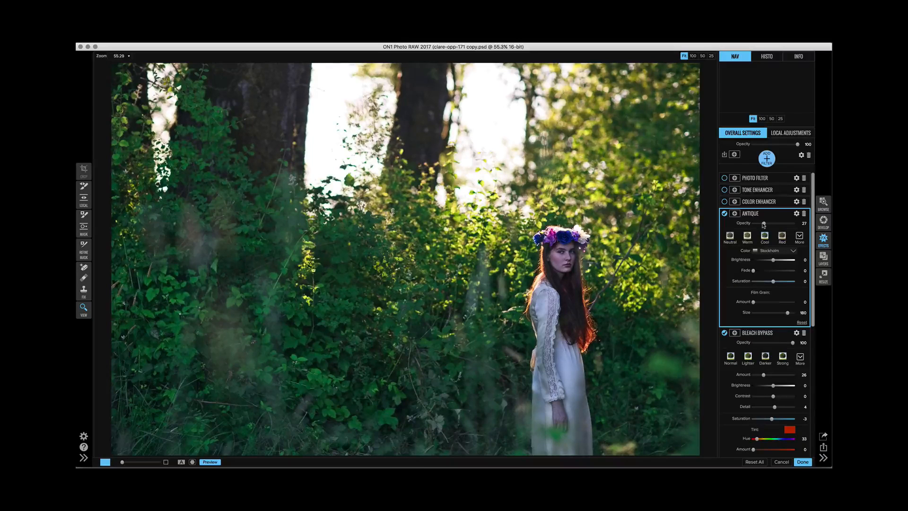
Turn on the upper Color Enhancer to compare its effect, and delete the filter
{"action": "left_click", "coordinate": [759, 202]}
{"action": "left_click", "coordinate": [725, 202]}
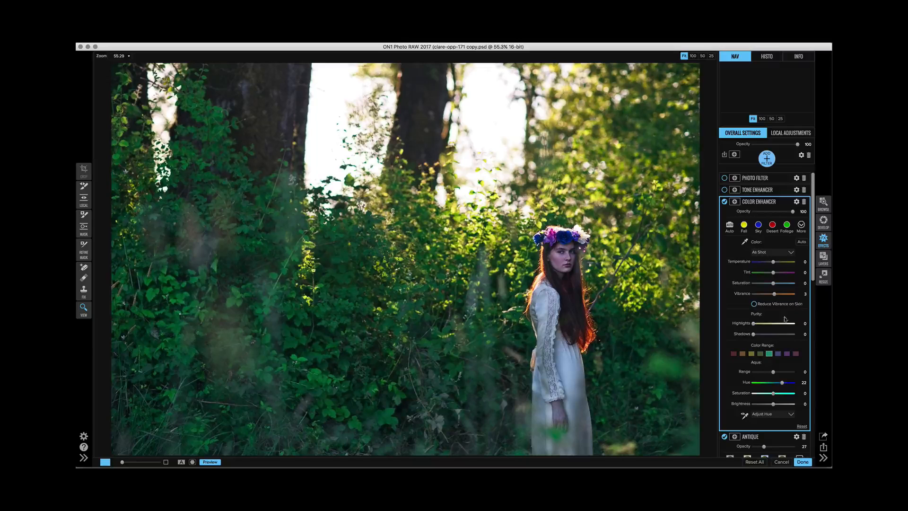
{"action": "scroll", "coordinate": [781, 321], "scroll_direction": "down", "scroll_amount": 1}
{"action": "scroll", "coordinate": [781, 320], "scroll_direction": "down", "scroll_amount": 1}
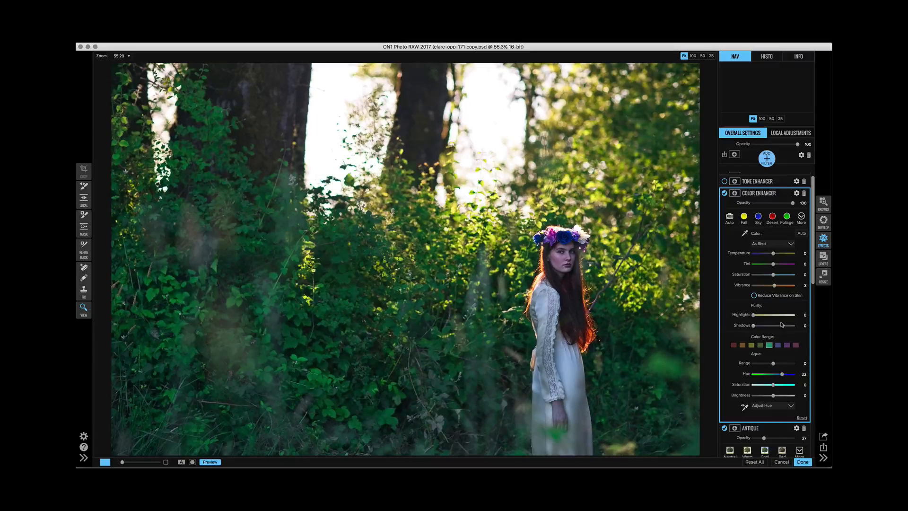
{"action": "scroll", "coordinate": [782, 311], "scroll_direction": "up", "scroll_amount": 2}
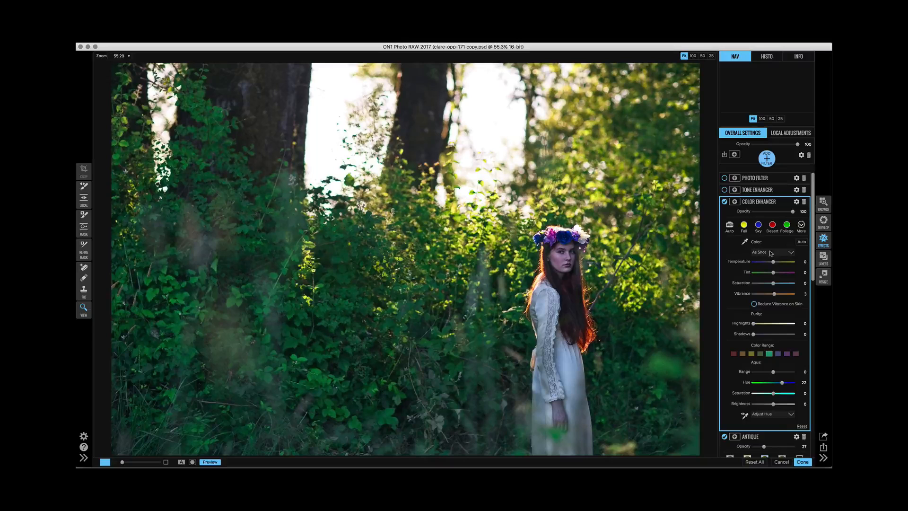
{"action": "left_click", "coordinate": [725, 202]}
{"action": "left_click", "coordinate": [725, 202]}
{"action": "left_click", "coordinate": [804, 202]}
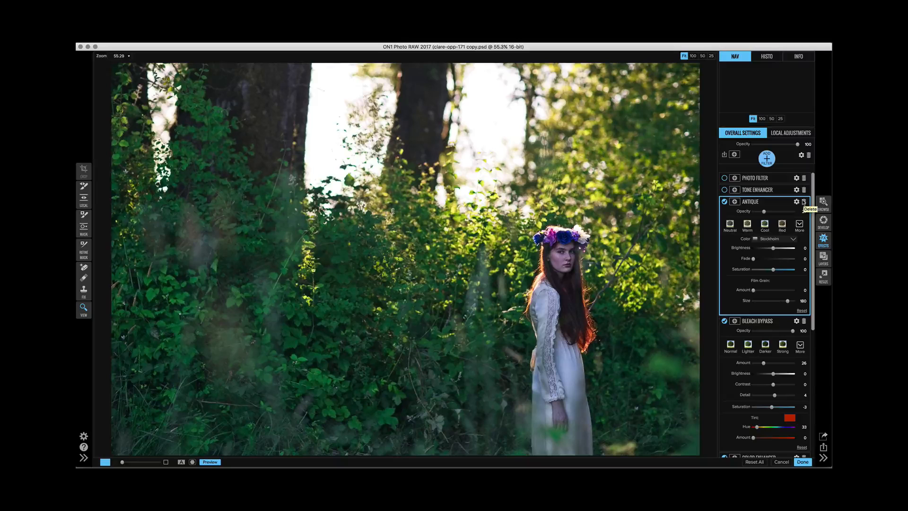
Turn on the Tone Enhancer and examine its tone settings and its All, Red, Green and Blue curves
{"action": "left_click", "coordinate": [753, 191]}
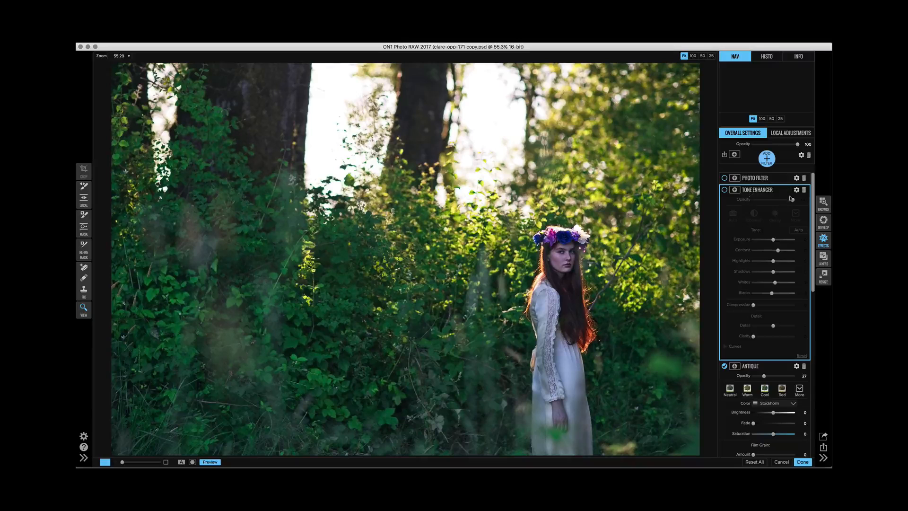
{"action": "left_click", "coordinate": [725, 190]}
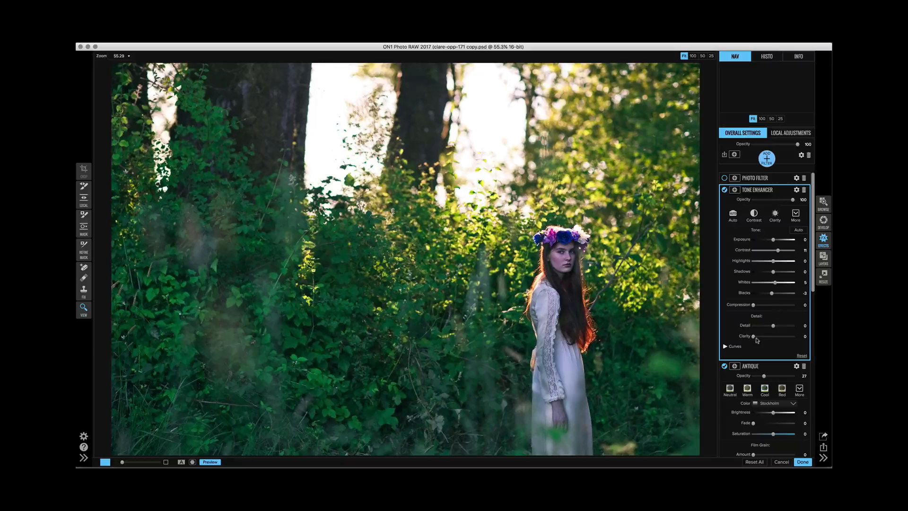
{"action": "left_click", "coordinate": [730, 348]}
{"action": "scroll", "coordinate": [774, 326], "scroll_direction": "down", "scroll_amount": 5}
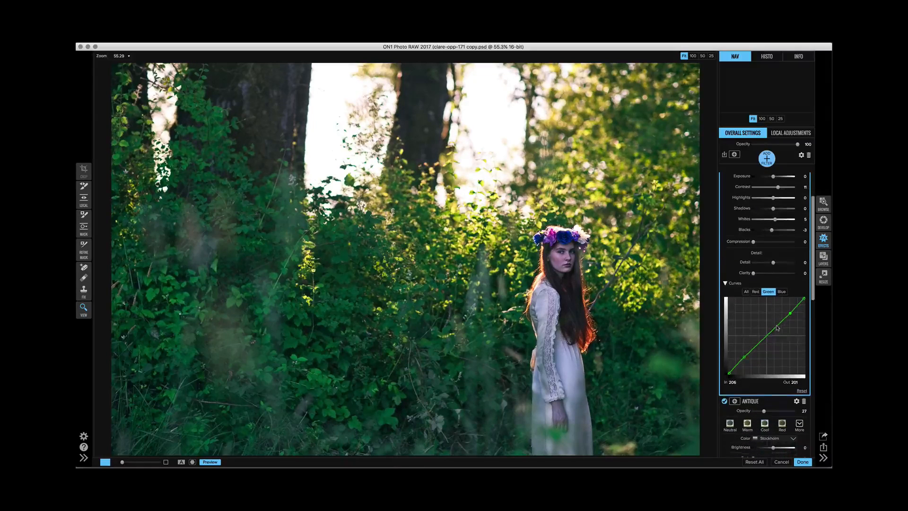
{"action": "left_click", "coordinate": [746, 273]}
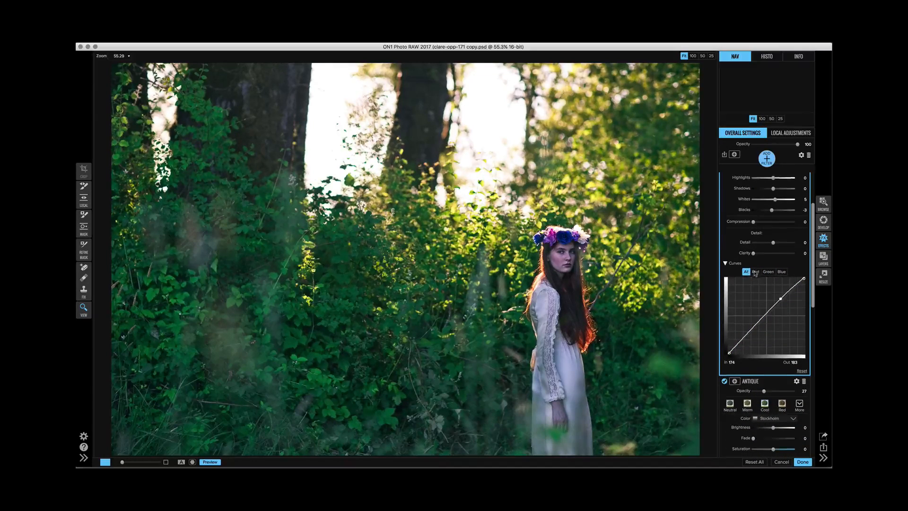
{"action": "left_click", "coordinate": [756, 273]}
{"action": "left_click", "coordinate": [769, 273]}
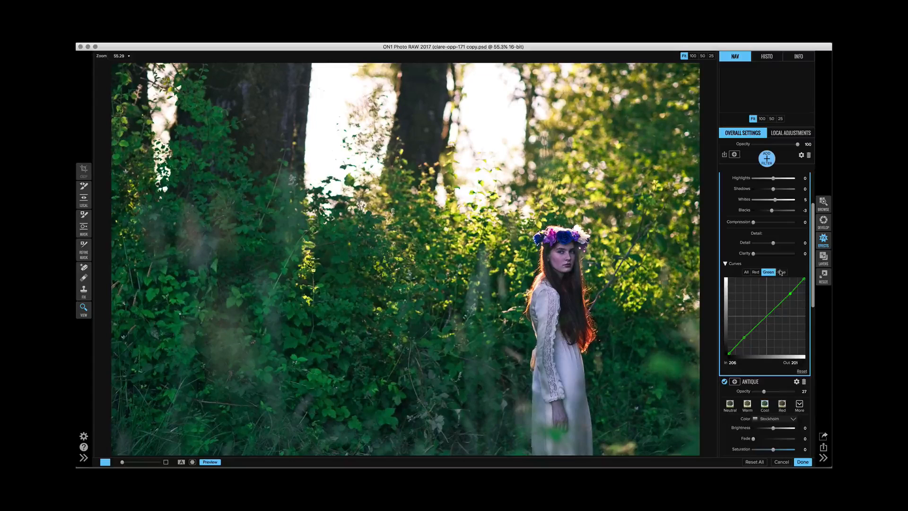
{"action": "left_click", "coordinate": [783, 273]}
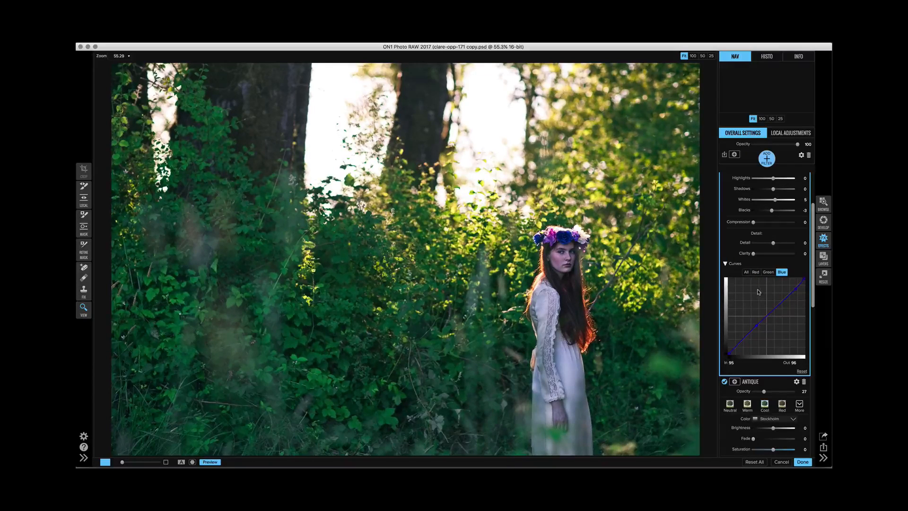
{"action": "scroll", "coordinate": [776, 284], "scroll_direction": "up", "scroll_amount": 5}
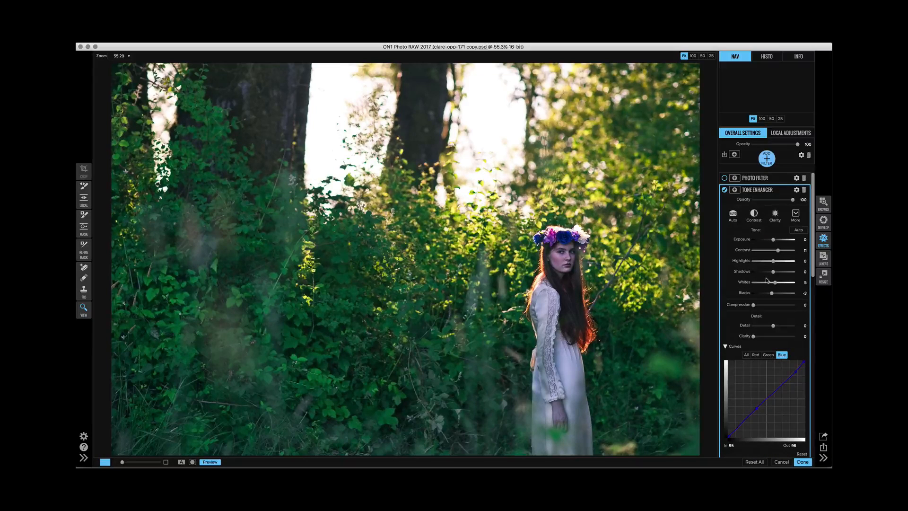
{"action": "scroll", "coordinate": [790, 328], "scroll_direction": "down", "scroll_amount": 3}
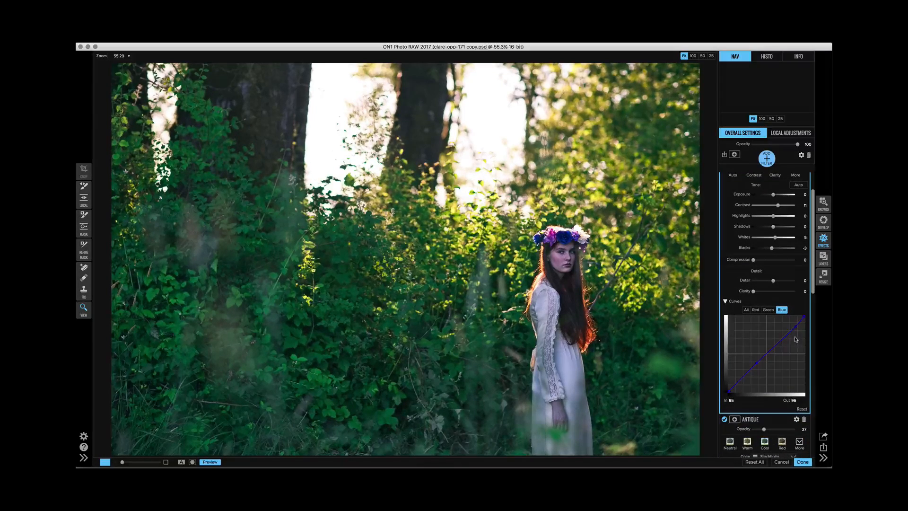
{"action": "scroll", "coordinate": [786, 318], "scroll_direction": "up", "scroll_amount": 3}
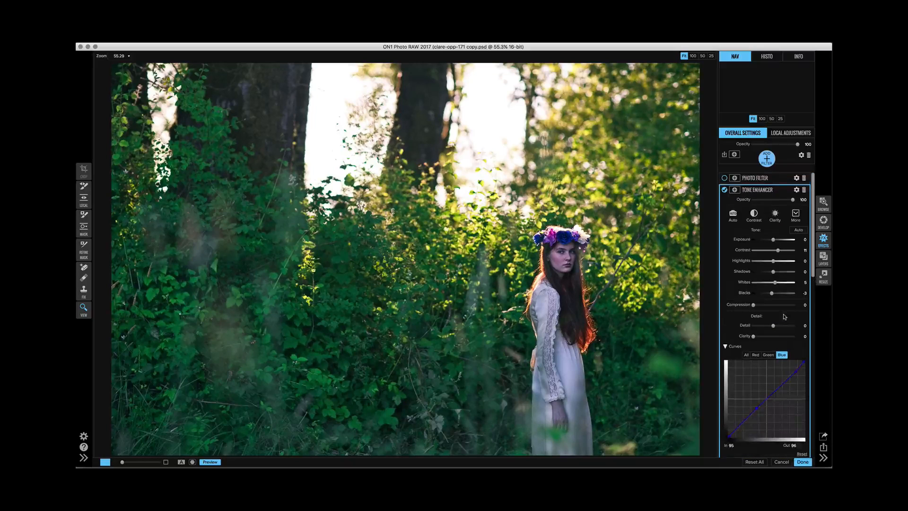
Compare the image with and without the Tone Enhancer, reset its settings and delete the filter
{"action": "left_click", "coordinate": [724, 190]}
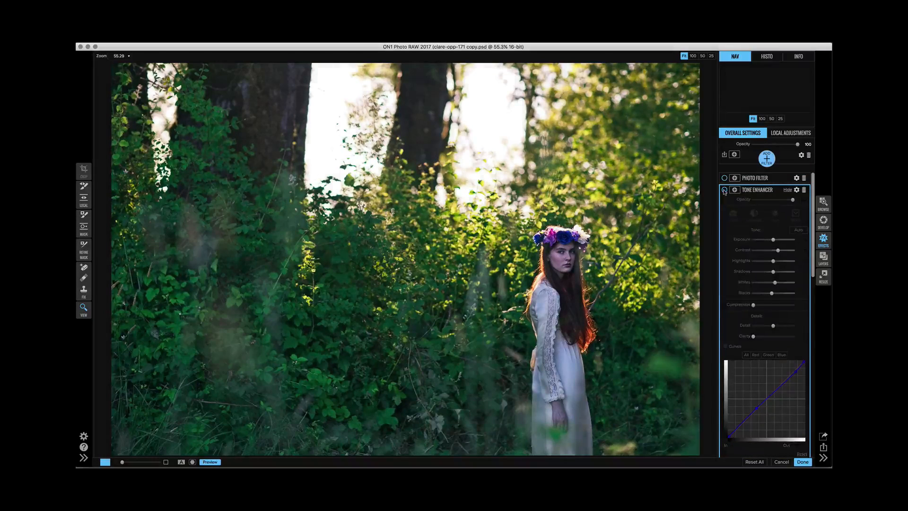
{"action": "left_click", "coordinate": [724, 189]}
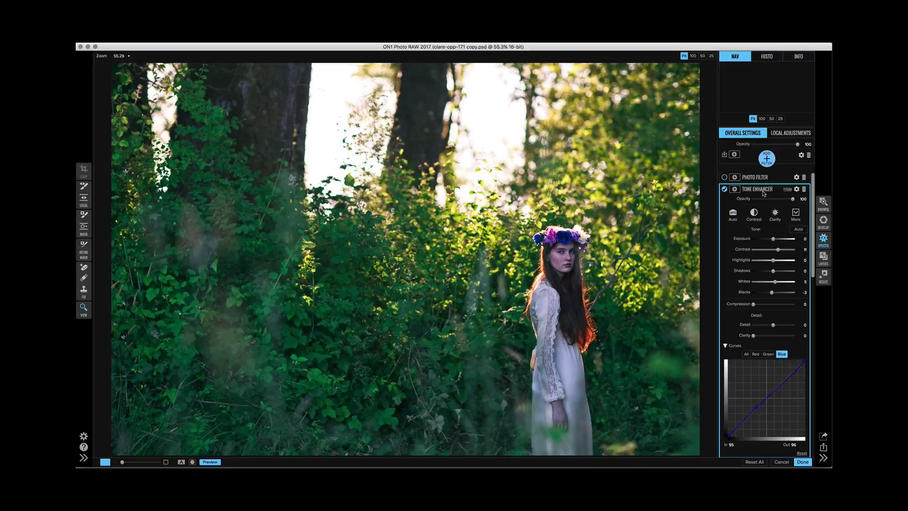
{"action": "scroll", "coordinate": [783, 334], "scroll_direction": "down", "scroll_amount": 2}
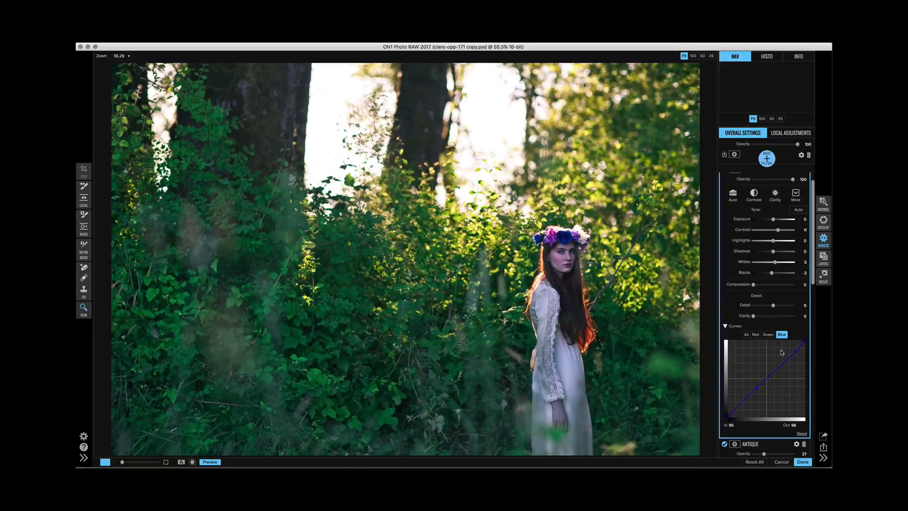
{"action": "left_click", "coordinate": [802, 434]}
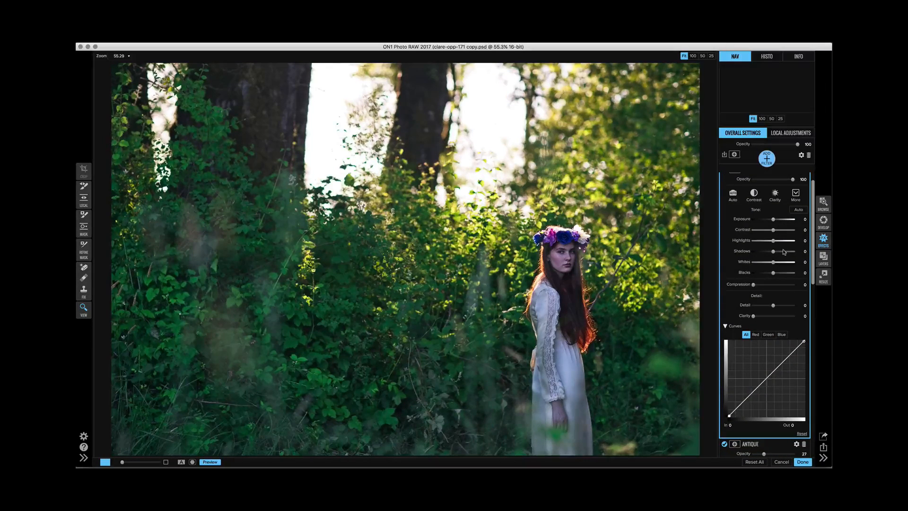
{"action": "scroll", "coordinate": [774, 236], "scroll_direction": "up", "scroll_amount": 2}
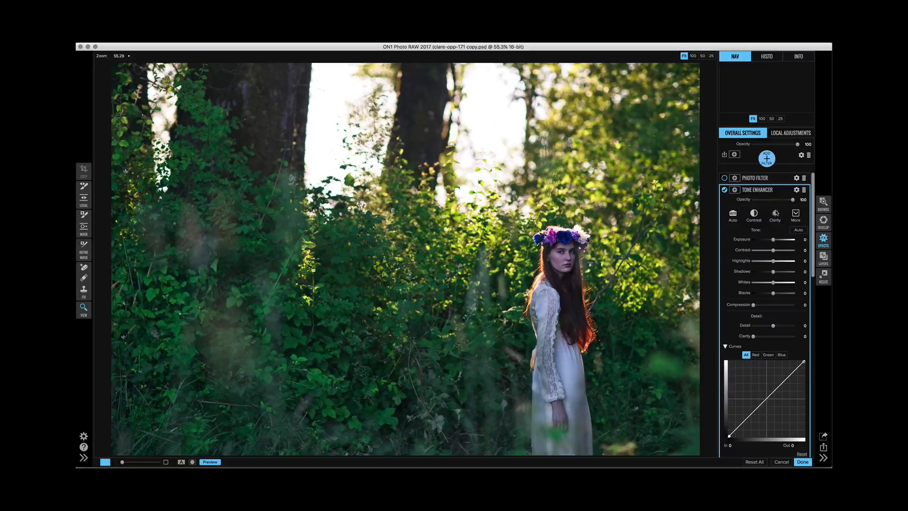
{"action": "left_click_drag", "start_coordinate": [773, 240], "coordinate": [774, 251]}
{"action": "left_click", "coordinate": [805, 190]}
Turn on the Photo Filter, check its blending options, lower its Opacity slightly and fine-tune its Amount and Saturation
{"action": "left_click", "coordinate": [725, 178]}
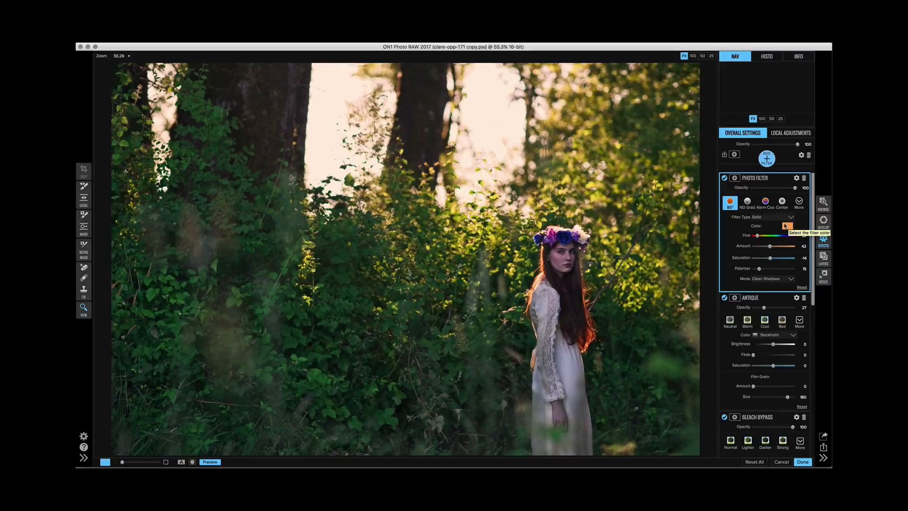
{"action": "left_click", "coordinate": [797, 179]}
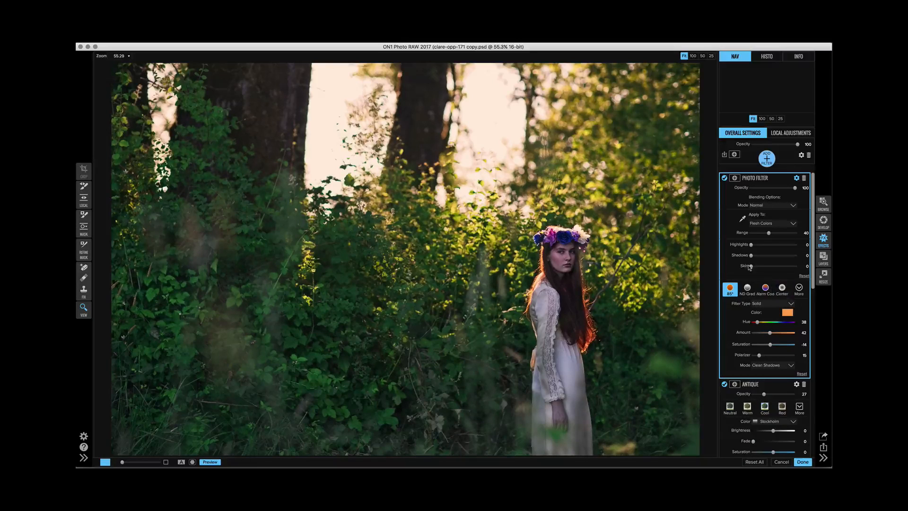
{"action": "left_click", "coordinate": [797, 179]}
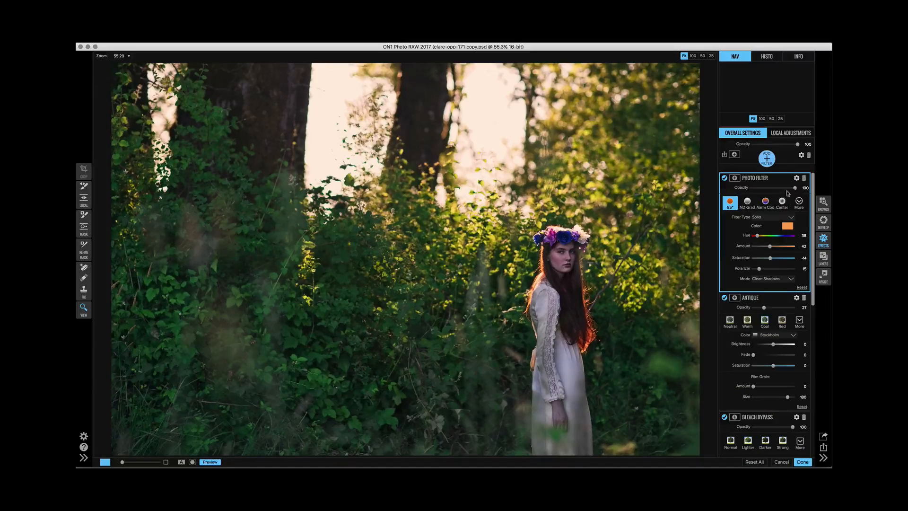
{"action": "mouse_move", "coordinate": [797, 188]}
{"action": "left_mouse_down"}
{"action": "mouse_move", "coordinate": [778, 188]}
{"action": "mouse_move", "coordinate": [787, 189]}
{"action": "left_mouse_up"}
{"action": "left_click_drag", "start_coordinate": [770, 246], "coordinate": [773, 258]}
Set up a local adjustment with Exposure 1.15 and a paint-in brush of size 300, Feather 97 and Opacity 100
{"action": "left_click", "coordinate": [789, 134]}
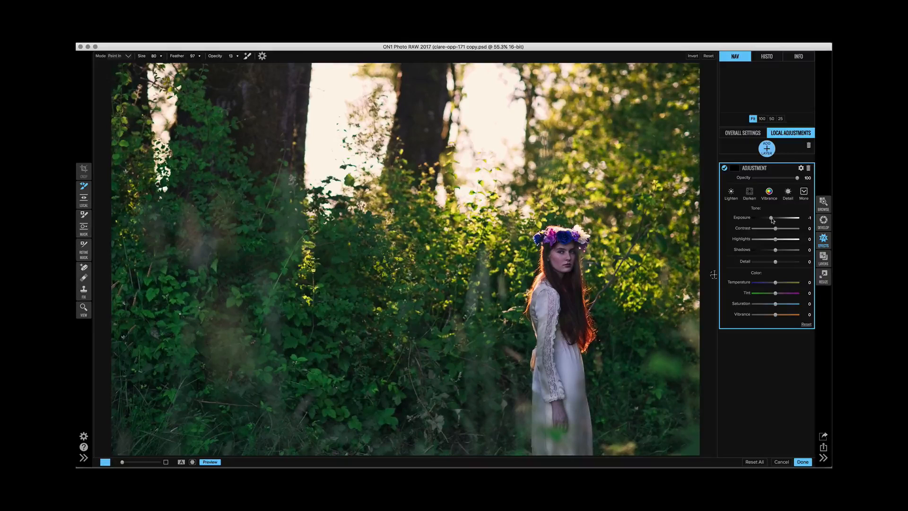
{"action": "left_click_drag", "start_coordinate": [771, 218], "coordinate": [780, 219]}
{"action": "key", "text": "bracketright"}
{"action": "key", "text": "bracketright"}
{"action": "key", "text": "bracketright"}
{"action": "key", "text": "bracketright"}
{"action": "key", "text": "bracketright"}
{"action": "key", "text": "bracketright"}
{"action": "key", "text": "bracketright"}
{"action": "left_click", "coordinate": [192, 56]}
Paint the brightening adjustment over the woman's face, hair and dress, reducing the brush size to 175
{"action": "left_click_drag", "start_coordinate": [560, 321], "coordinate": [565, 240]}
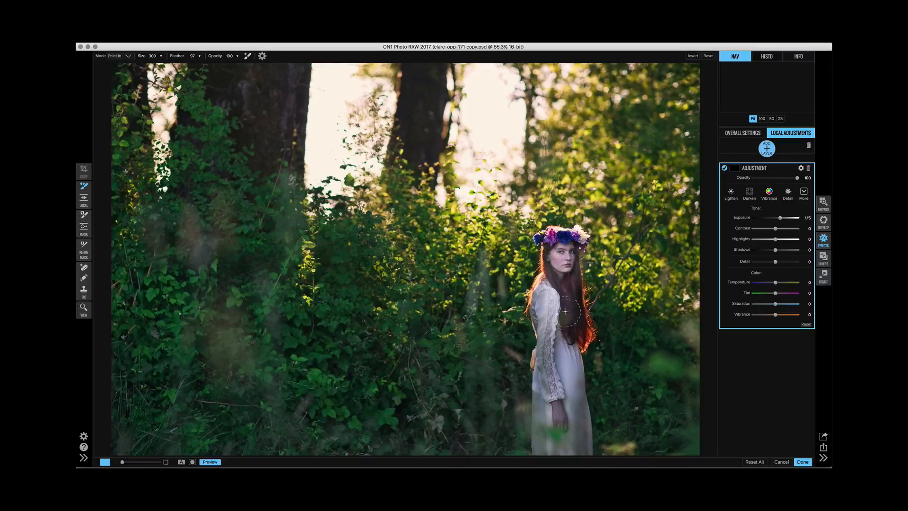
{"action": "mouse_move", "coordinate": [566, 311]}
{"action": "left_mouse_down"}
{"action": "mouse_move", "coordinate": [564, 410]}
{"action": "mouse_move", "coordinate": [582, 379]}
{"action": "mouse_move", "coordinate": [568, 357]}
{"action": "mouse_move", "coordinate": [577, 421]}
{"action": "mouse_move", "coordinate": [569, 453]}
{"action": "mouse_move", "coordinate": [545, 440]}
{"action": "mouse_move", "coordinate": [543, 351]}
{"action": "mouse_move", "coordinate": [541, 452]}
{"action": "mouse_move", "coordinate": [549, 363]}
{"action": "mouse_move", "coordinate": [535, 358]}
{"action": "mouse_move", "coordinate": [551, 234]}
{"action": "mouse_move", "coordinate": [578, 235]}
{"action": "mouse_move", "coordinate": [570, 255]}
{"action": "left_mouse_up"}
{"action": "key", "text": "bracketleft"}
{"action": "key", "text": "bracketleft"}
{"action": "key", "text": "bracketleft"}
{"action": "key", "text": "bracketleft"}
{"action": "key", "text": "bracketleft"}
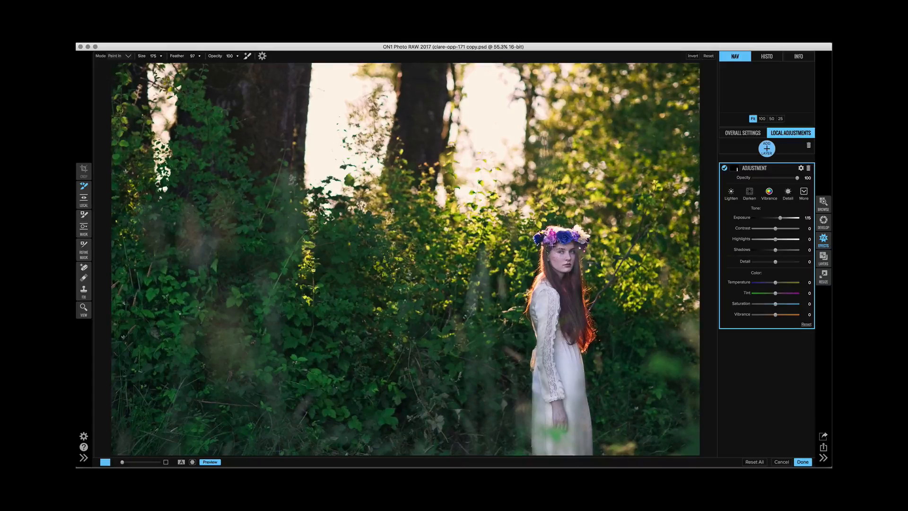
{"action": "key", "text": "bracketleft"}
{"action": "key", "text": "bracketleft"}
{"action": "key", "text": "bracketleft"}
{"action": "key", "text": "bracketleft"}
{"action": "key", "text": "bracketleft"}
{"action": "key", "text": "bracketleft"}
{"action": "key", "text": "bracketright"}
{"action": "key", "text": "bracketright"}
{"action": "key", "text": "bracketright"}
{"action": "key", "text": "bracketright"}
{"action": "key", "text": "bracketright"}
{"action": "key", "text": "bracketright"}
{"action": "key", "text": "bracketright"}
{"action": "key", "text": "bracketright"}
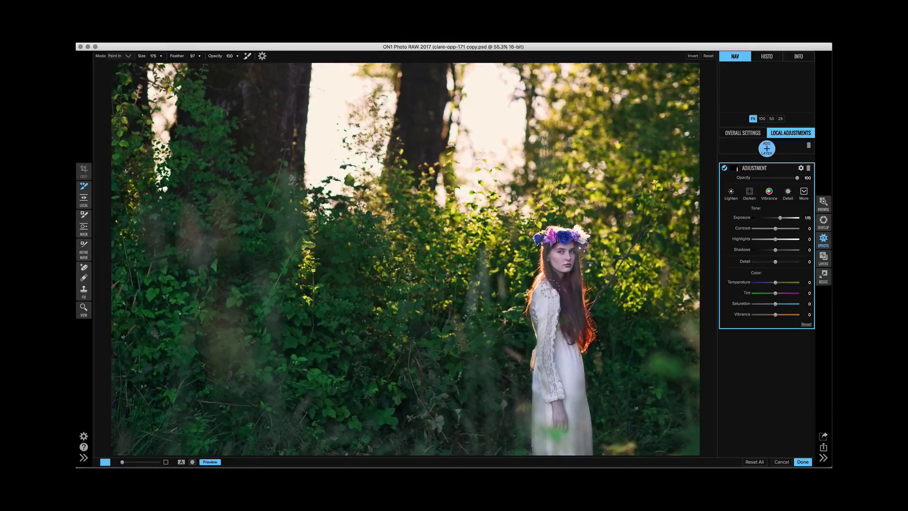
Set the painted adjustment to Exposure 0.4, Contrast 9, Highlights 30, Shadows -10, Detail 19, Temperature 55 and Tint 3, and compare its effect
{"action": "mouse_move", "coordinate": [780, 218]}
{"action": "left_mouse_down"}
{"action": "mouse_move", "coordinate": [780, 229]}
{"action": "mouse_move", "coordinate": [789, 229]}
{"action": "mouse_move", "coordinate": [780, 229]}
{"action": "left_mouse_up"}
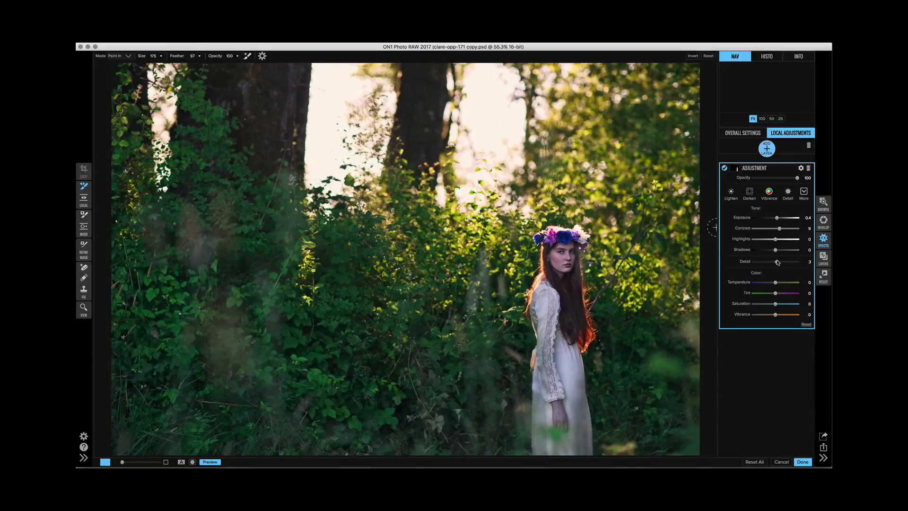
{"action": "left_click_drag", "start_coordinate": [783, 263], "coordinate": [785, 265]}
{"action": "mouse_move", "coordinate": [778, 284]}
{"action": "left_mouse_down"}
{"action": "mouse_move", "coordinate": [786, 283]}
{"action": "mouse_move", "coordinate": [778, 296]}
{"action": "left_mouse_up"}
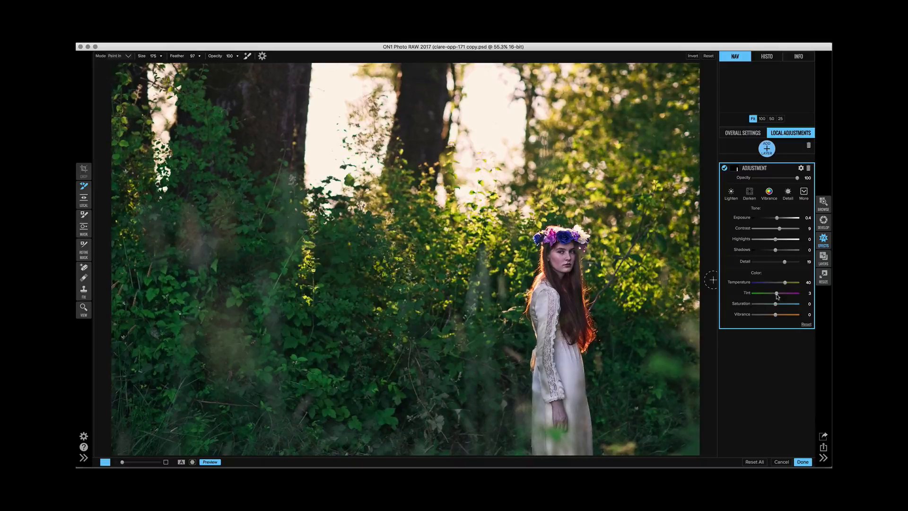
{"action": "left_click_drag", "start_coordinate": [788, 284], "coordinate": [786, 284]}
{"action": "mouse_move", "coordinate": [776, 241]}
{"action": "left_mouse_down"}
{"action": "mouse_move", "coordinate": [791, 241]}
{"action": "mouse_move", "coordinate": [772, 254]}
{"action": "left_mouse_up"}
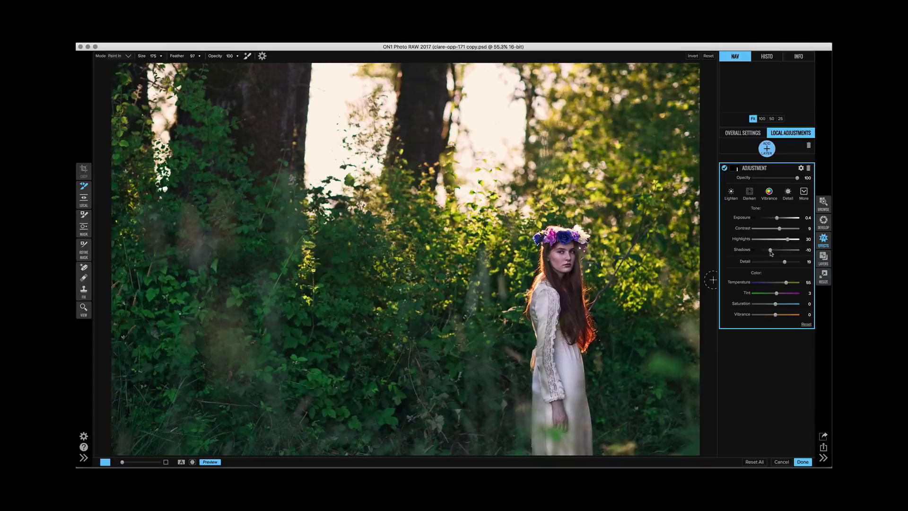
{"action": "left_click", "coordinate": [724, 168]}
{"action": "left_click", "coordinate": [725, 168]}
Add a second local adjustment layer with Exposure 1.8 and Highlights 16
{"action": "left_click", "coordinate": [771, 149]}
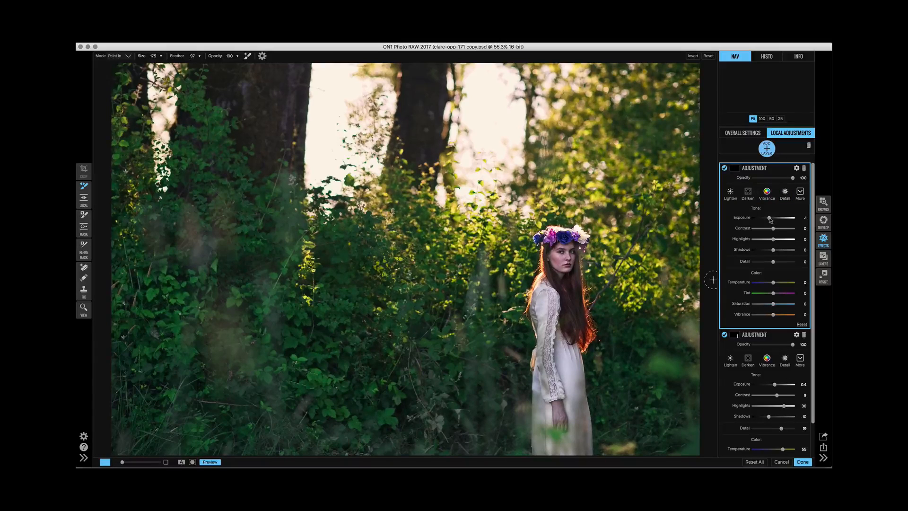
{"action": "left_click_drag", "start_coordinate": [770, 219], "coordinate": [782, 221]}
{"action": "left_click_drag", "start_coordinate": [774, 240], "coordinate": [781, 241]}
Set the paint-in brush to Opacity 15 and size 200 for the new adjustment layer
{"action": "left_click_drag", "start_coordinate": [215, 56], "coordinate": [165, 70]}
{"action": "key", "text": "["}
{"action": "key", "text": "["}
{"action": "key", "text": "["}
{"action": "key", "text": "["}
{"action": "key", "text": "bracketleft"}
{"action": "key", "text": "bracketleft"}
{"action": "key", "text": "bracketleft"}
{"action": "key", "text": "bracketright"}
{"action": "key", "text": "bracketright"}
{"action": "key", "text": "bracketright"}
{"action": "key", "text": "bracketright"}
{"action": "key", "text": "bracketright"}
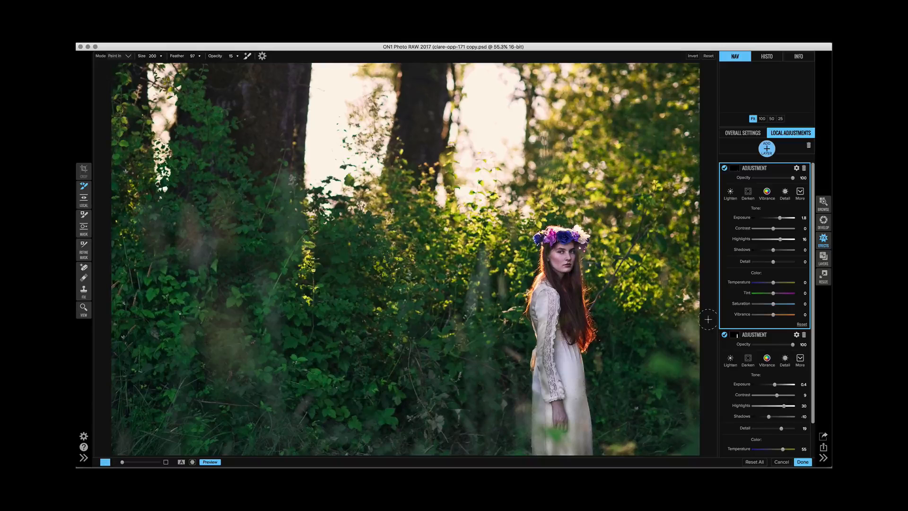
Set the second local adjustment's Shadows to 44 and reduce the paint-in brush size to 125
{"action": "mouse_move", "coordinate": [774, 250]}
{"action": "left_mouse_down"}
{"action": "mouse_move", "coordinate": [787, 250]}
{"action": "mouse_move", "coordinate": [752, 251]}
{"action": "mouse_move", "coordinate": [787, 250]}
{"action": "left_mouse_up"}
{"action": "key", "text": "bracketright"}
{"action": "key", "text": "bracketleft"}
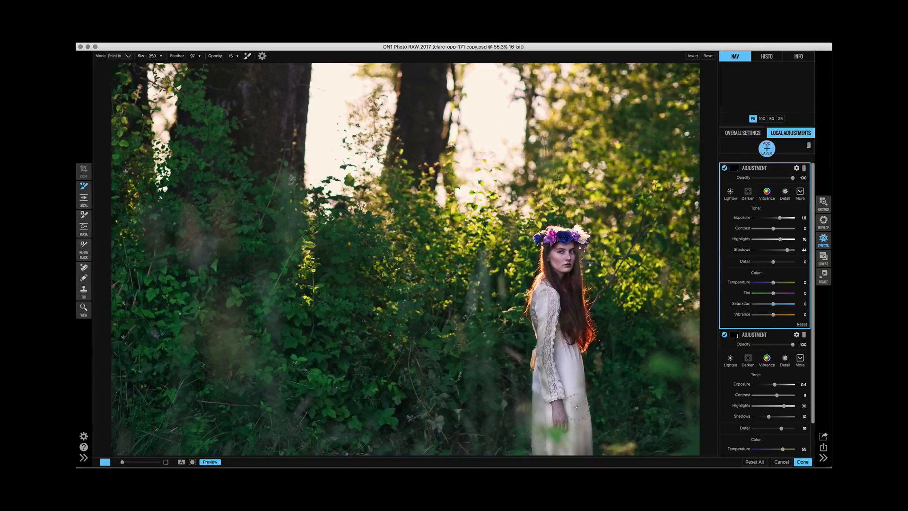
{"action": "key", "text": "bracketleft"}
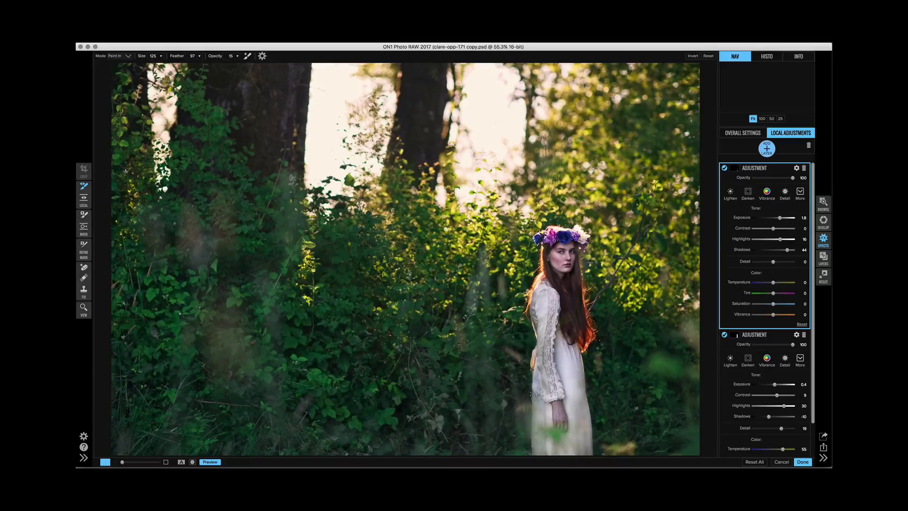
Vary the brush size for painting the second brightening layer, raising it to 300 and reducing it to 100
{"action": "key", "text": "bracketright"}
{"action": "key", "text": "bracketright"}
{"action": "key", "text": "bracketright"}
{"action": "key", "text": "bracketright"}
{"action": "key", "text": "bracketright"}
{"action": "key", "text": "bracketright"}
{"action": "key", "text": "bracketright"}
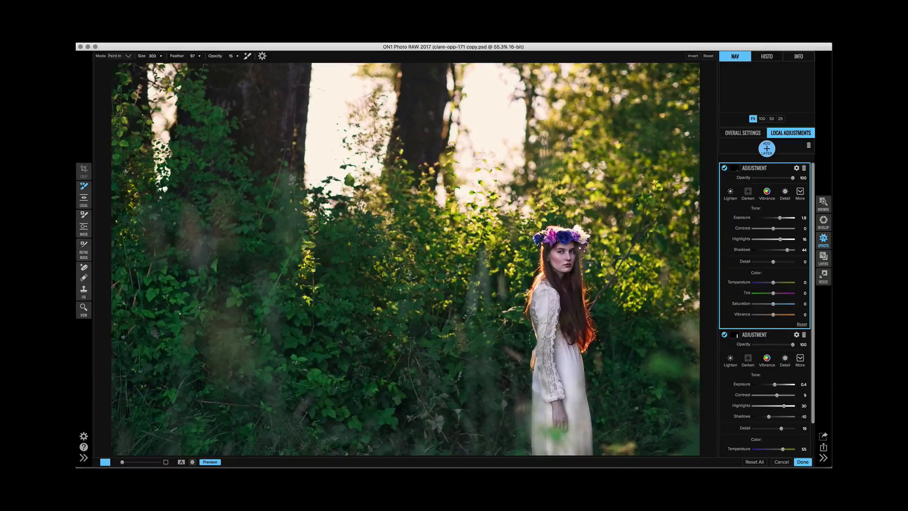
{"action": "key", "text": "bracketleft"}
{"action": "key", "text": "bracketleft"}
{"action": "key", "text": "bracketleft"}
{"action": "key", "text": "bracketleft"}
{"action": "key", "text": "bracketleft"}
Add a third local adjustment layer with Exposure -1.9 and set the paint-in brush size to 125
{"action": "left_click", "coordinate": [767, 148]}
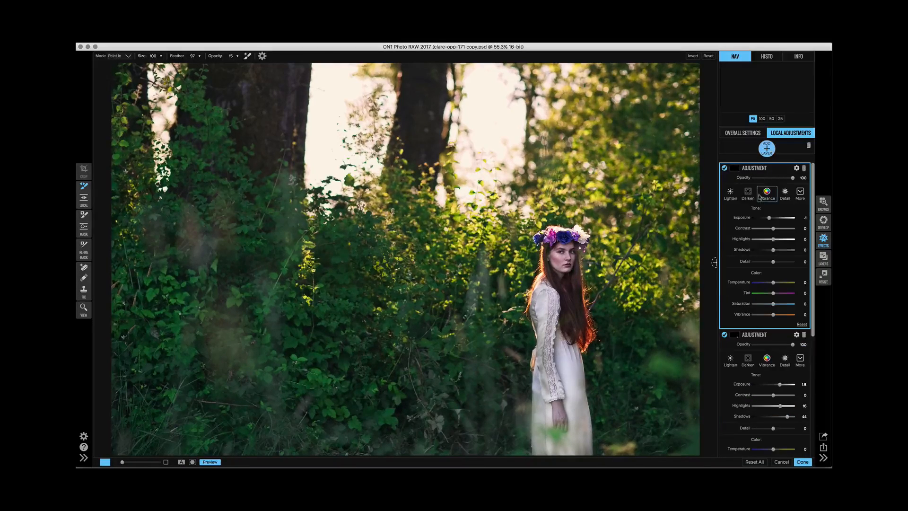
{"action": "left_click_drag", "start_coordinate": [769, 217], "coordinate": [766, 218]}
{"action": "key", "text": "bracketleft"}
{"action": "key", "text": "bracketright"}
{"action": "key", "text": "bracketright"}
{"action": "key", "text": "bracketright"}
{"action": "key", "text": "bracketright"}
{"action": "key", "text": "bracketright"}
{"action": "key", "text": "bracketright"}
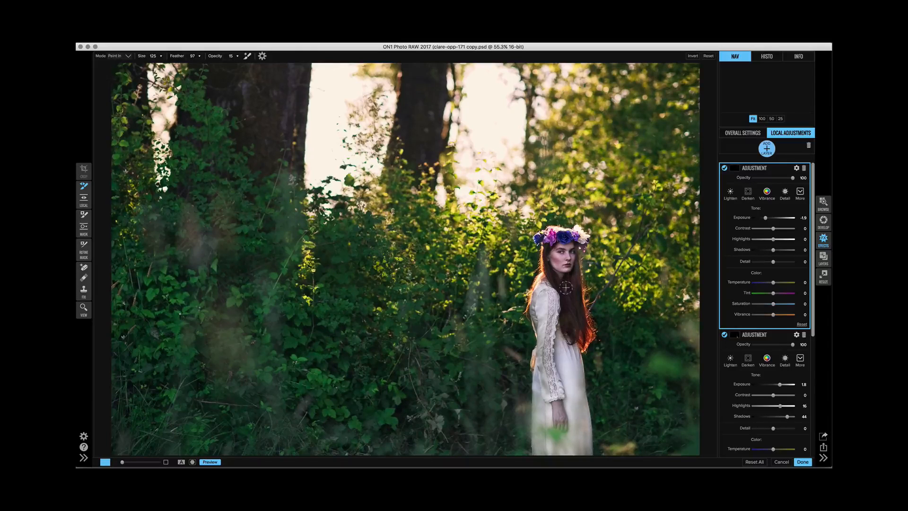
Adjust the paint-in brush to size 150 for darkening around the woman's hair
{"action": "key", "text": "bracketleft"}
{"action": "key", "text": "bracketleft"}
{"action": "key", "text": "bracketleft"}
{"action": "key", "text": "bracketleft"}
{"action": "key", "text": "bracketright"}
{"action": "key", "text": "bracketright"}
{"action": "key", "text": "bracketright"}
{"action": "key", "text": "bracketright"}
{"action": "key", "text": "bracketright"}
{"action": "key", "text": "bracketright"}
{"action": "key", "text": "bracketright"}
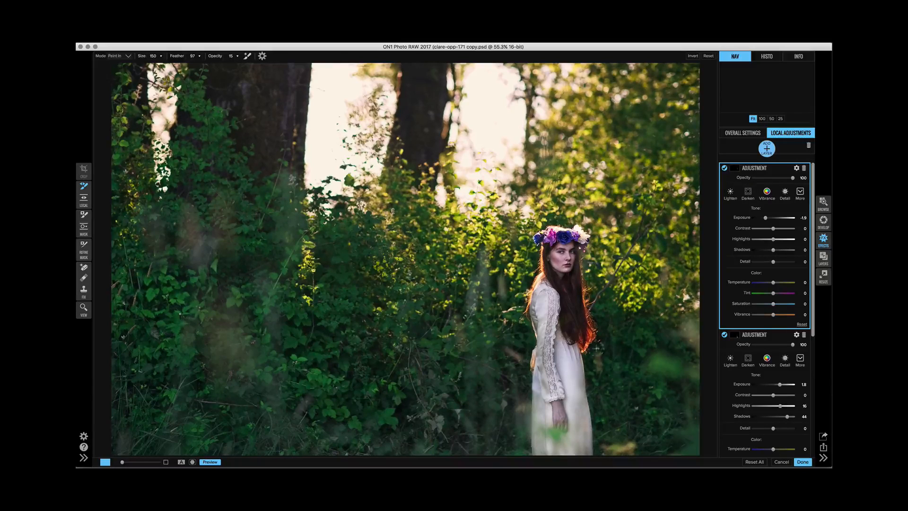
Collapse the three local adjustment layers and compare the photo with all of them switched off and back on
{"action": "left_click", "coordinate": [775, 170]}
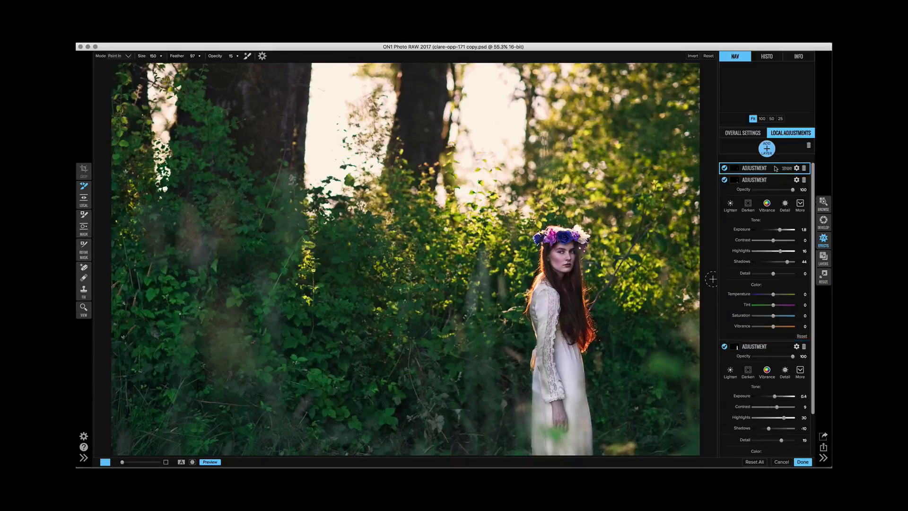
{"action": "left_click", "coordinate": [786, 181]}
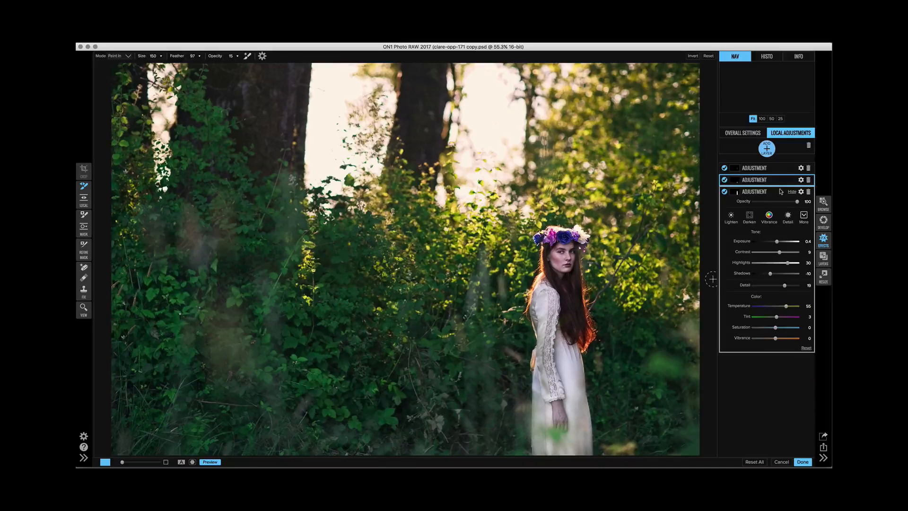
{"action": "left_click", "coordinate": [781, 192]}
{"action": "left_click", "coordinate": [724, 191]}
{"action": "left_click", "coordinate": [725, 179]}
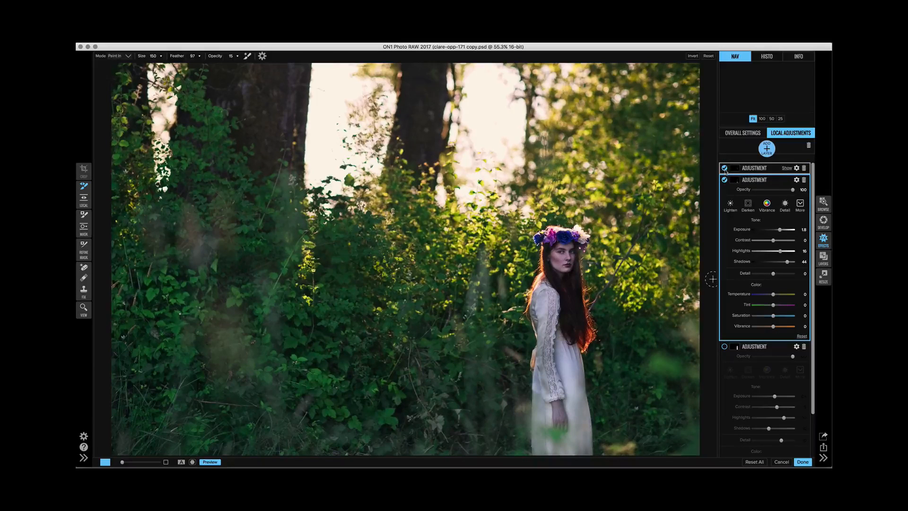
{"action": "left_click", "coordinate": [725, 168]}
{"action": "left_click", "coordinate": [725, 179]}
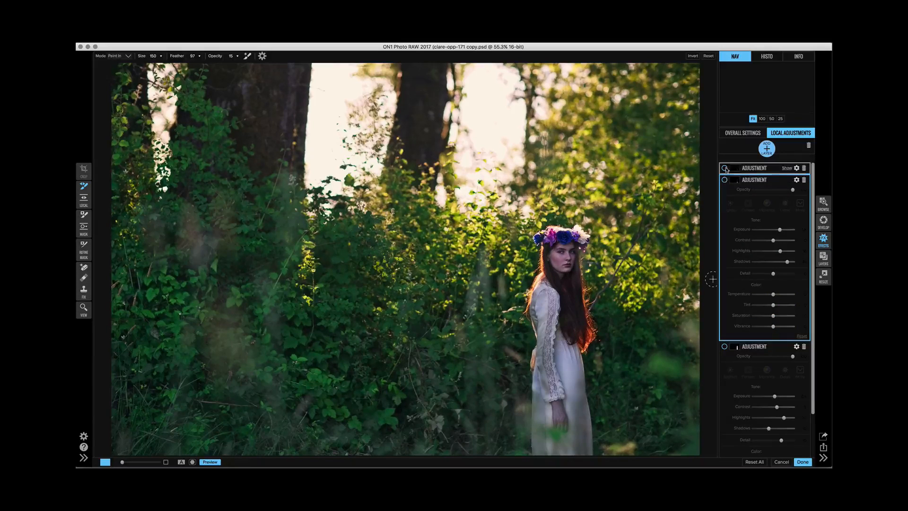
{"action": "left_click", "coordinate": [787, 180]}
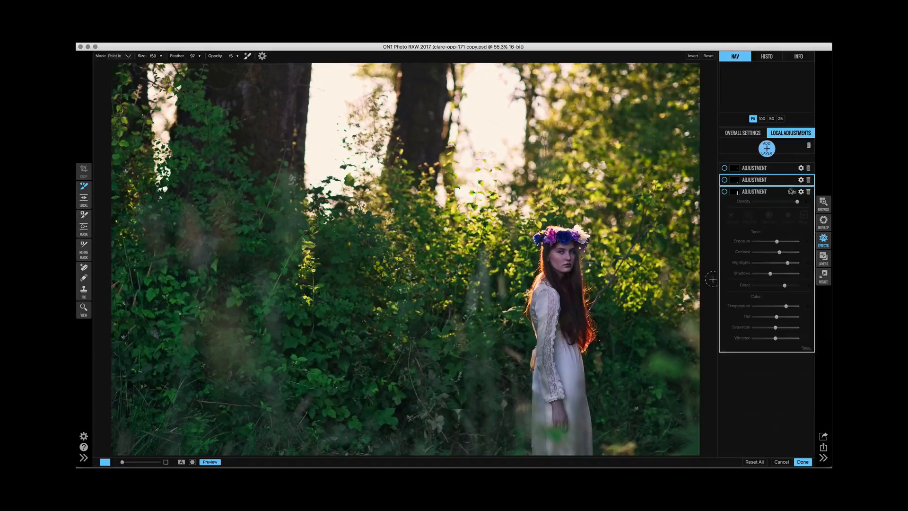
{"action": "left_click", "coordinate": [792, 192]}
{"action": "left_click", "coordinate": [724, 192]}
{"action": "left_click", "coordinate": [724, 180]}
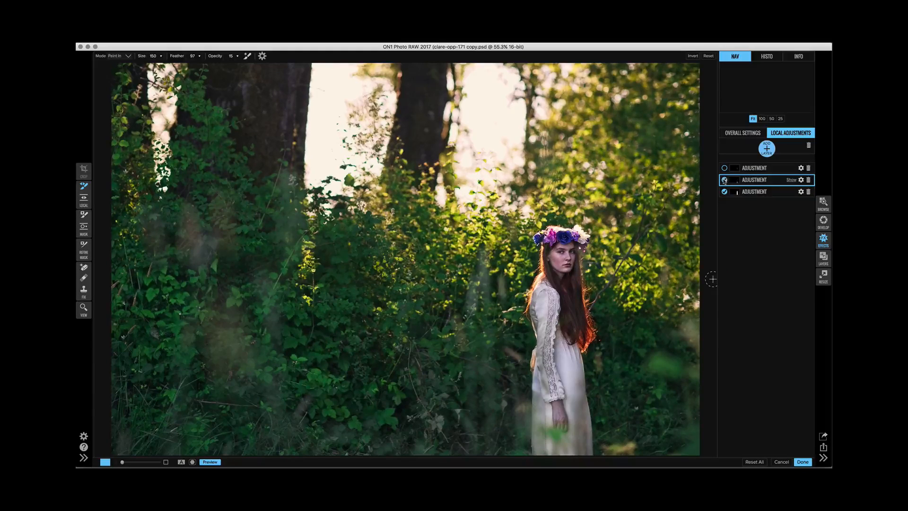
{"action": "left_click", "coordinate": [725, 168]}
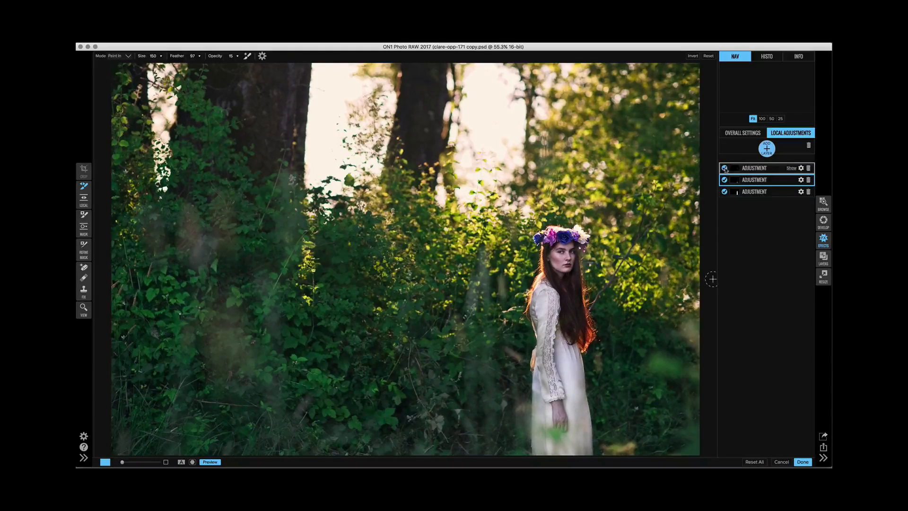
Copy the mask from the woman's brightening adjustment, paste it into a new local adjustment layer and invert it to target the background
{"action": "left_click", "coordinate": [760, 194]}
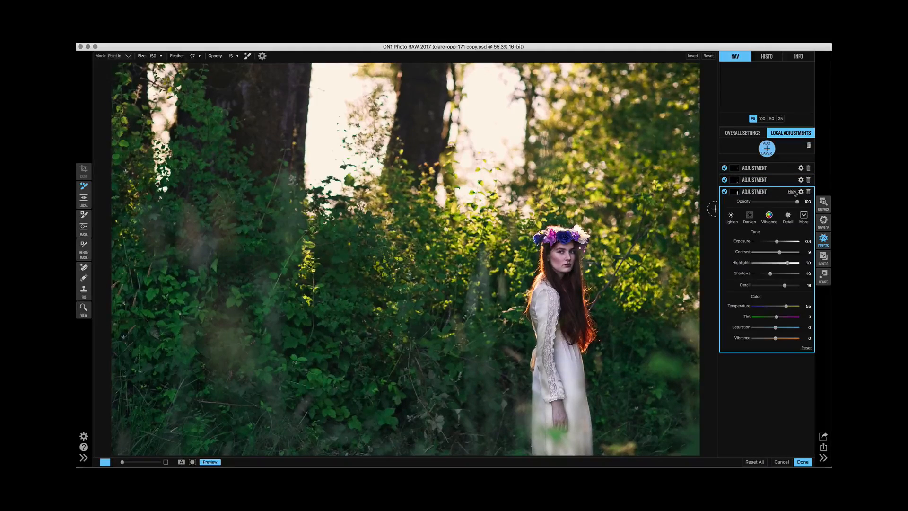
{"action": "left_click", "coordinate": [735, 192]}
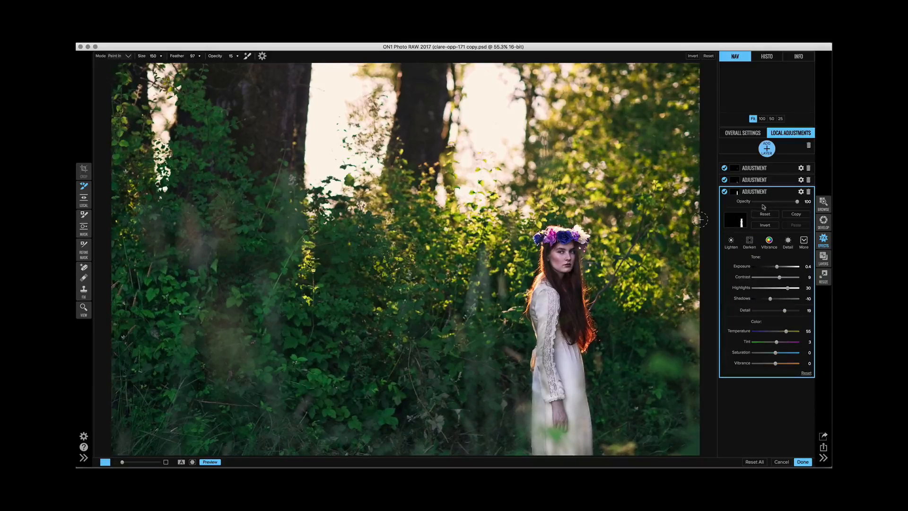
{"action": "left_click", "coordinate": [796, 214]}
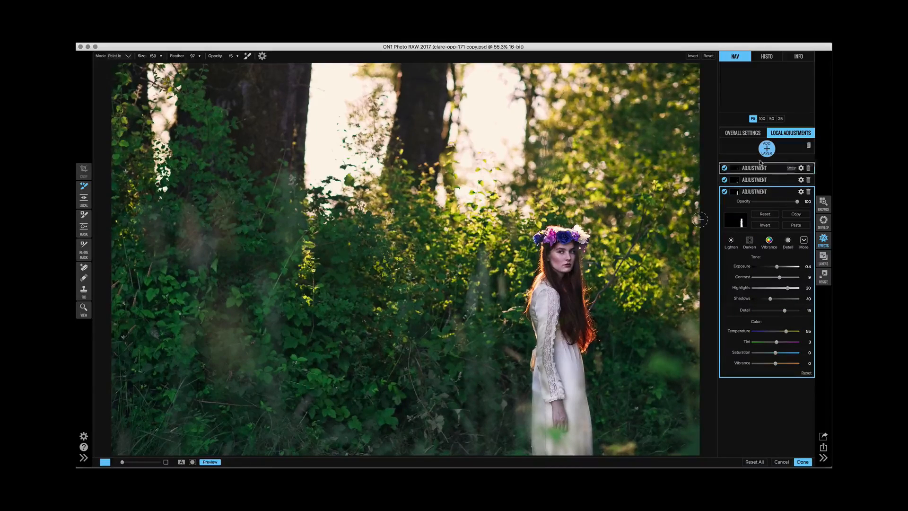
{"action": "left_click", "coordinate": [766, 150]}
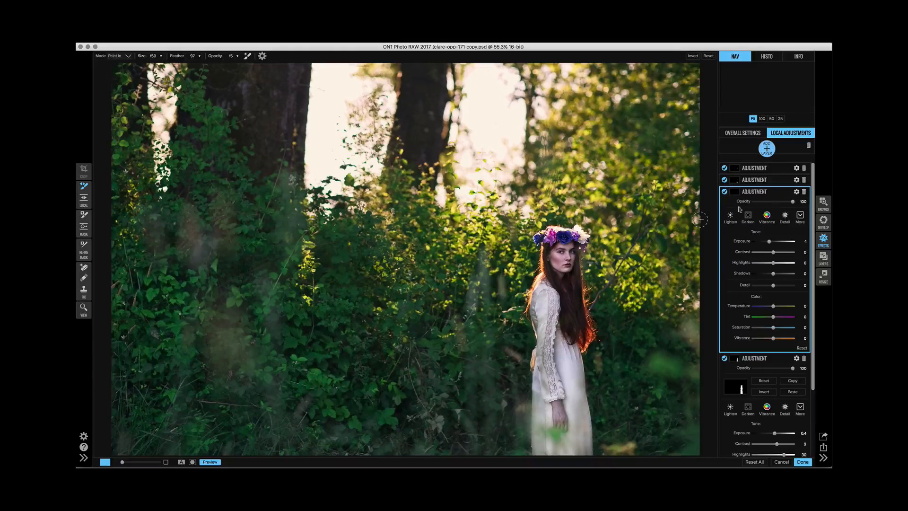
{"action": "left_click", "coordinate": [735, 192]}
{"action": "left_click", "coordinate": [789, 225]}
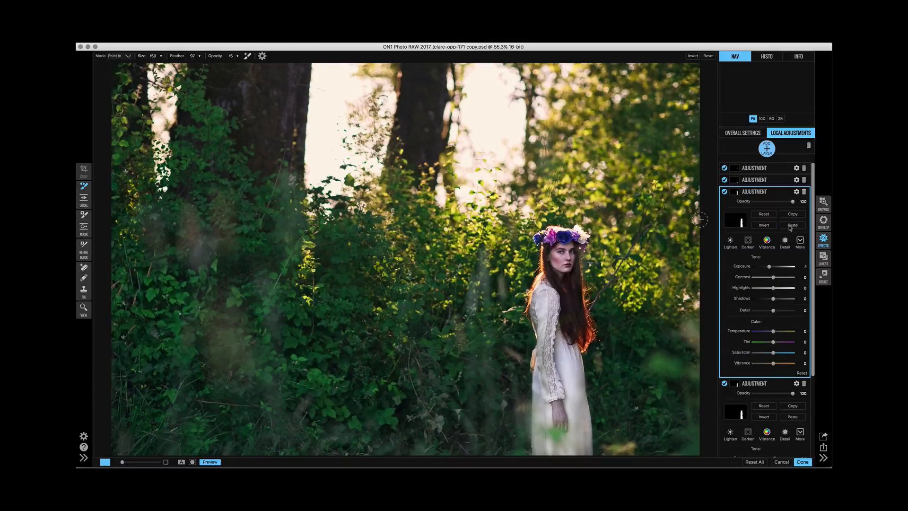
{"action": "left_click", "coordinate": [768, 225]}
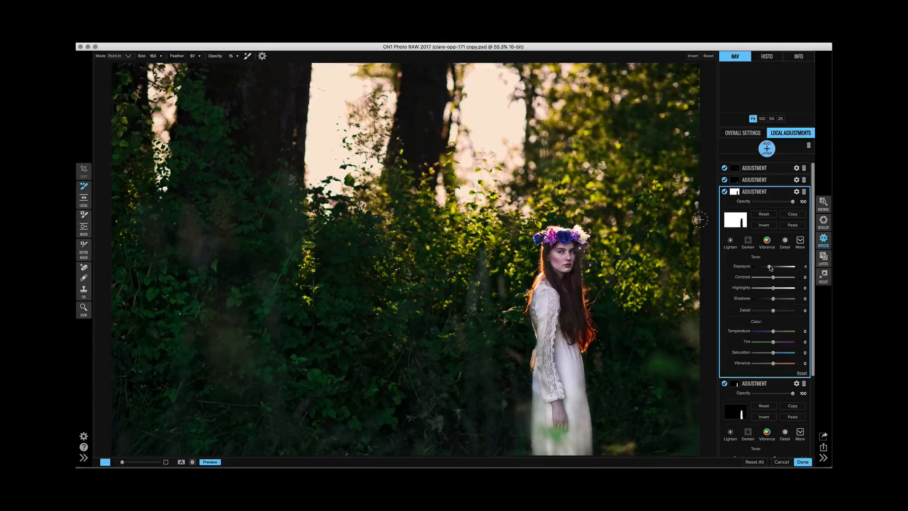
Set the background adjustment to Exposure -0.15, Contrast 14, Highlights -2, Shadows 7, Detail 8, Temperature -10, Tint -7 and Vibrance 5
{"action": "left_click_drag", "start_coordinate": [770, 268], "coordinate": [773, 268]}
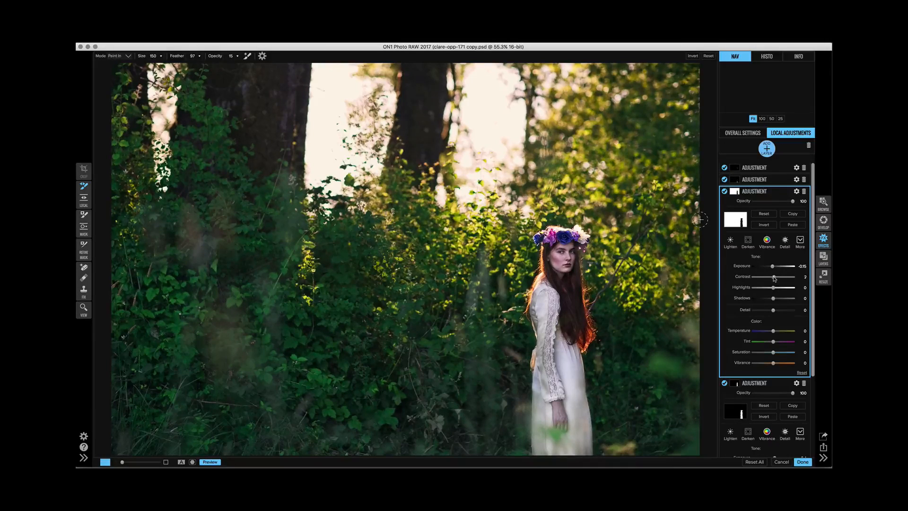
{"action": "left_click_drag", "start_coordinate": [774, 277], "coordinate": [777, 300]}
{"action": "left_click_drag", "start_coordinate": [773, 310], "coordinate": [778, 312]}
{"action": "left_click_drag", "start_coordinate": [774, 331], "coordinate": [776, 367]}
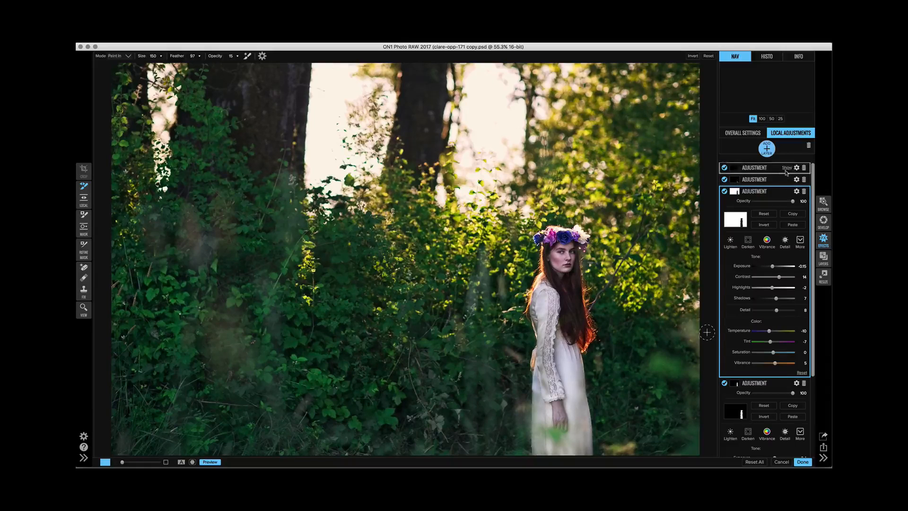
Return to the overall settings and compare the edited photo with the original
{"action": "left_click", "coordinate": [758, 134]}
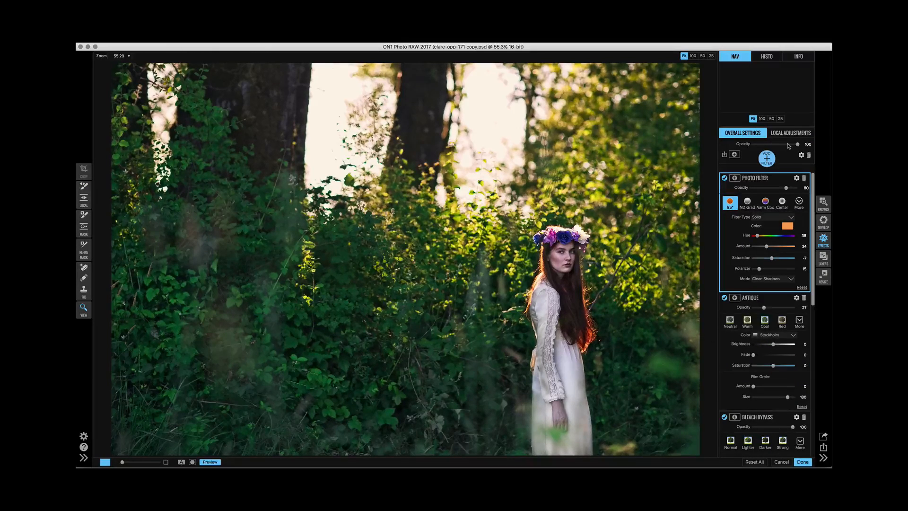
{"action": "key", "text": "backslash"}
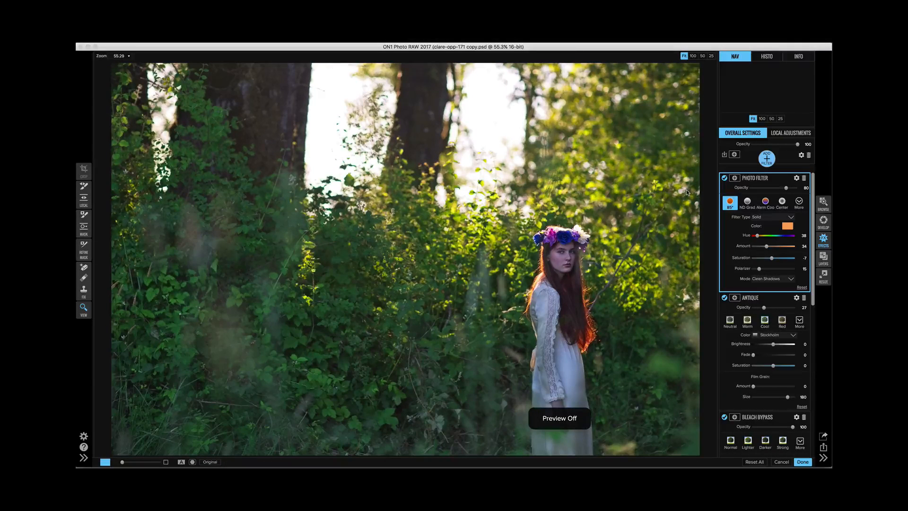
{"action": "key", "text": "backslash"}
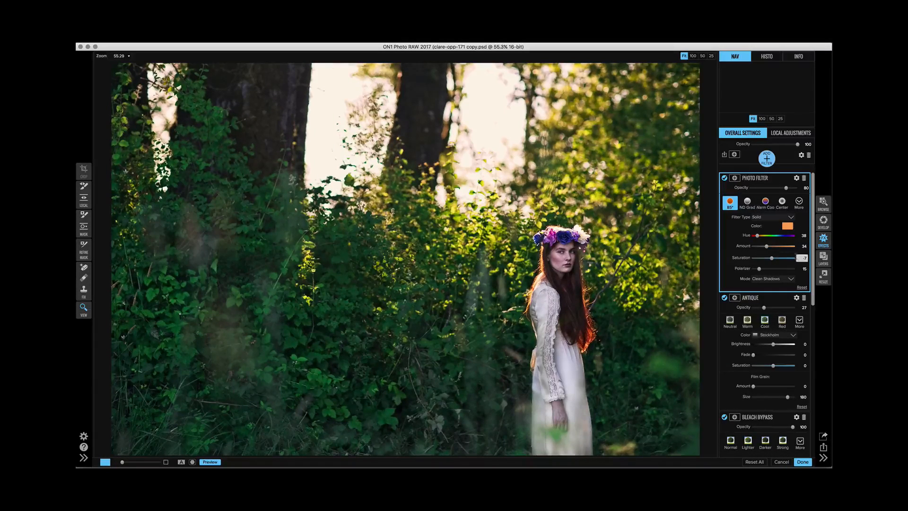
Switch to Layers and add a color fill layer above the retouching layer, using the saved orange swatch as its fill color
{"action": "left_click", "coordinate": [825, 258]}
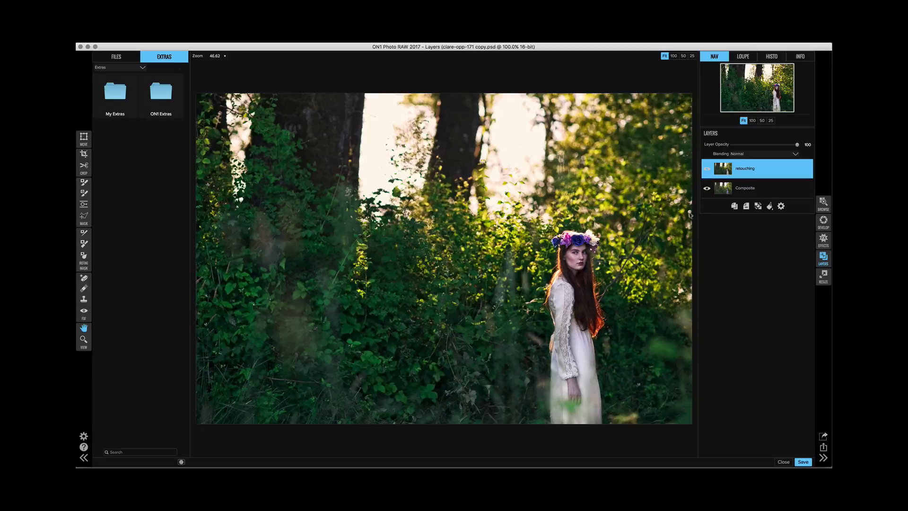
{"action": "left_click", "coordinate": [770, 207]}
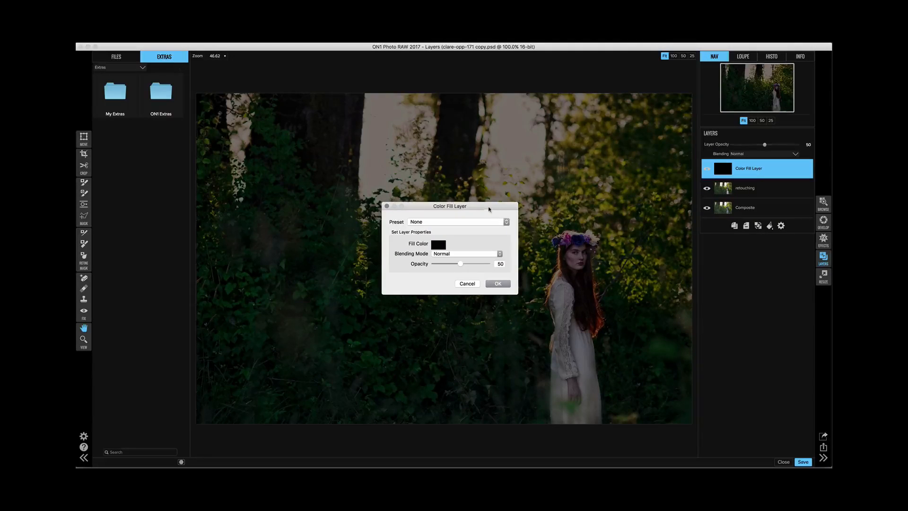
{"action": "left_click_drag", "start_coordinate": [490, 209], "coordinate": [452, 173]}
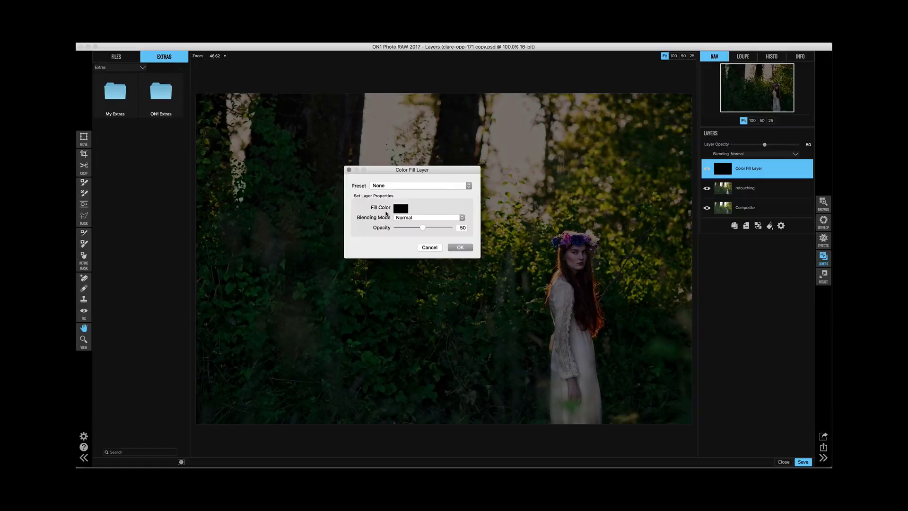
{"action": "left_click", "coordinate": [399, 209]}
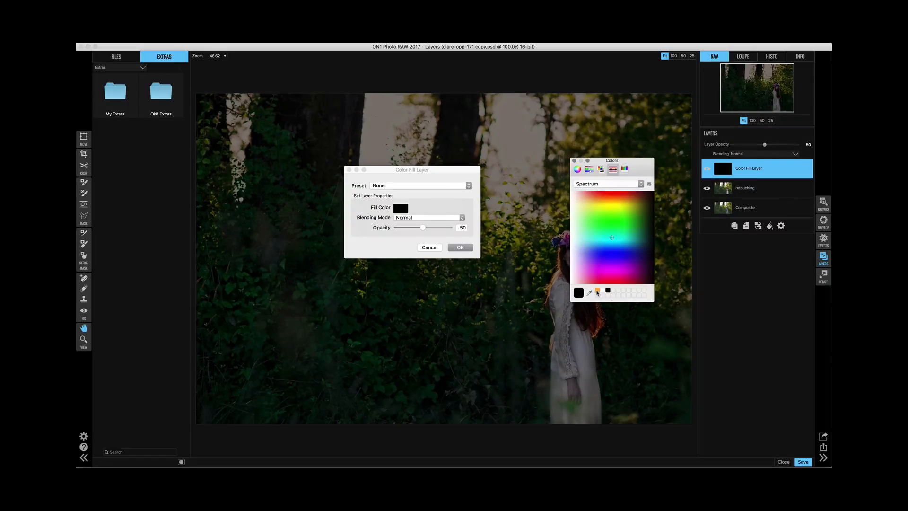
{"action": "left_click", "coordinate": [597, 290]}
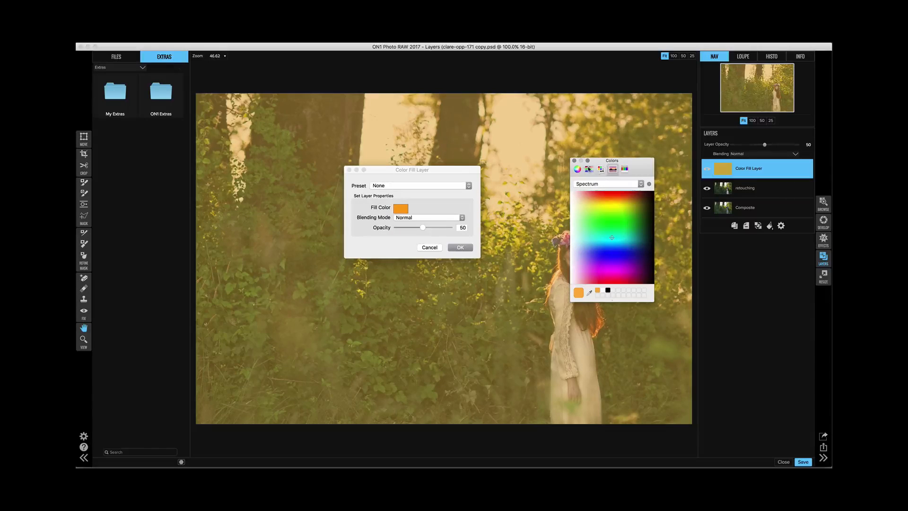
Soften the fill layer's orange to a paler tone by lowering its saturation with the HSB sliders
{"action": "left_click", "coordinate": [589, 169]}
{"action": "left_click", "coordinate": [610, 184]}
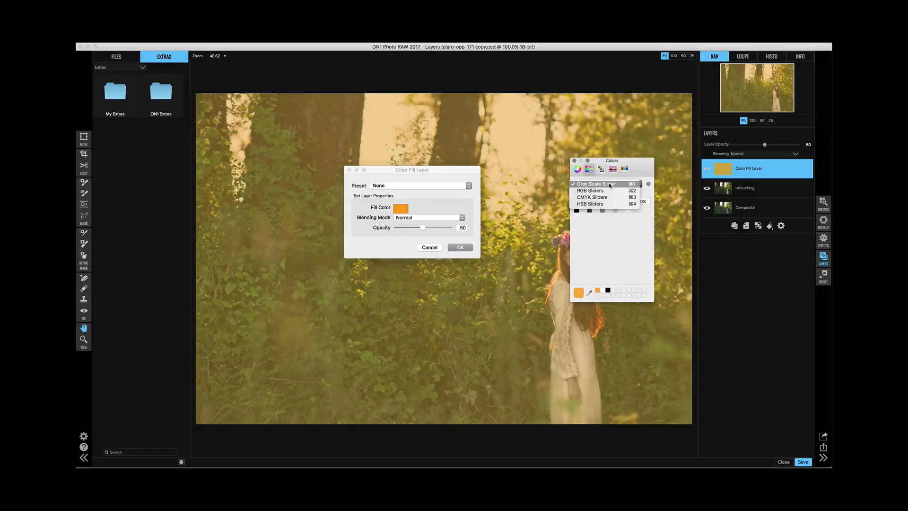
{"action": "left_click", "coordinate": [607, 204]}
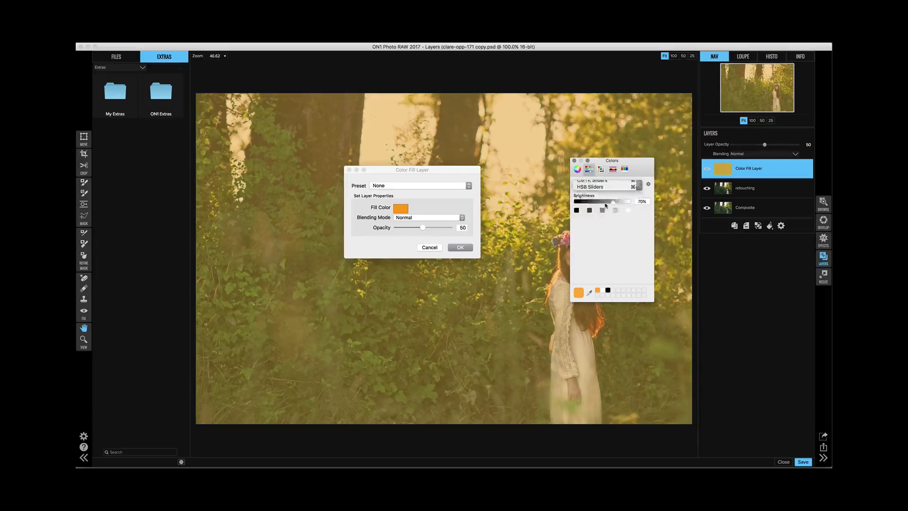
{"action": "left_click_drag", "start_coordinate": [620, 221], "coordinate": [604, 220]}
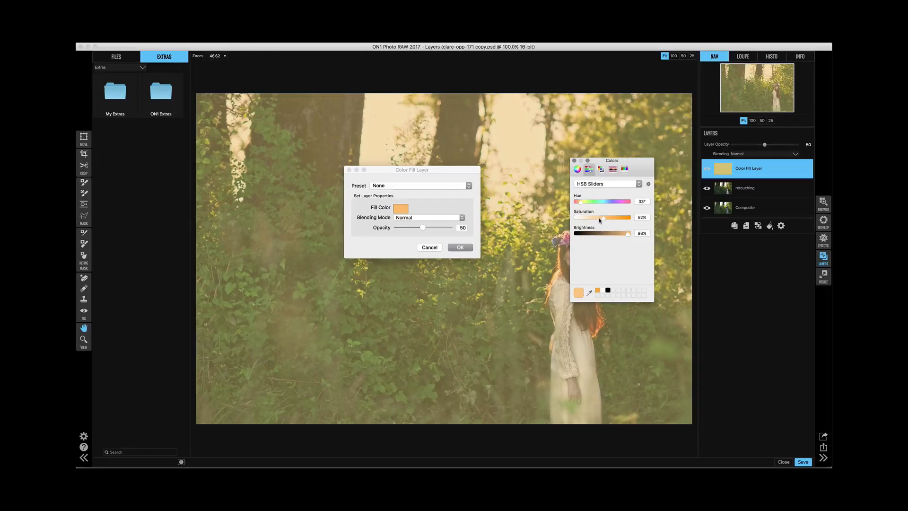
{"action": "left_click", "coordinate": [595, 221]}
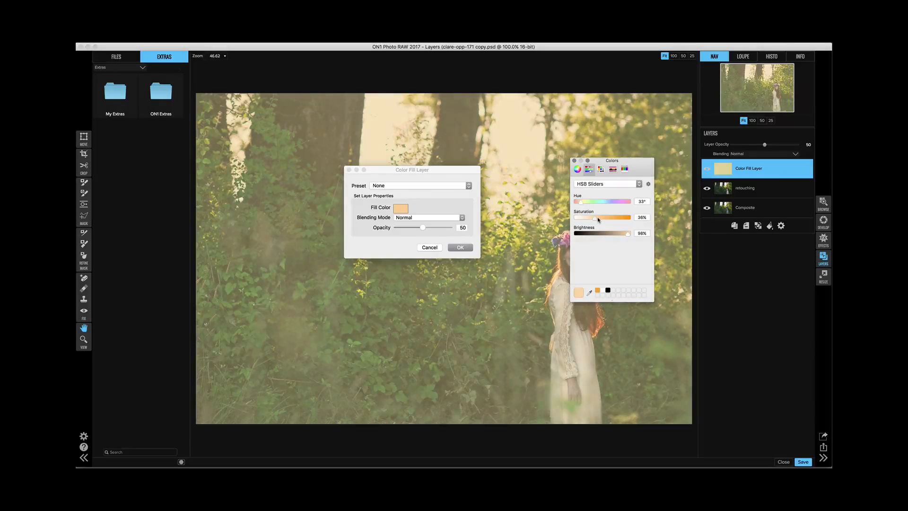
{"action": "left_click_drag", "start_coordinate": [599, 219], "coordinate": [603, 218]}
{"action": "left_click", "coordinate": [575, 160]}
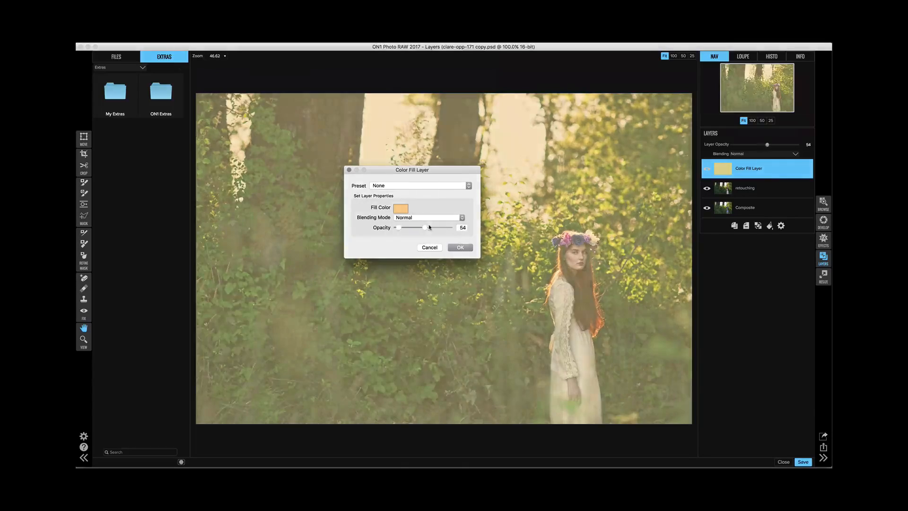
Set the color fill layer's opacity to 76, keep its blending mode at Normal, and accept the layer
{"action": "left_click_drag", "start_coordinate": [422, 227], "coordinate": [436, 229]}
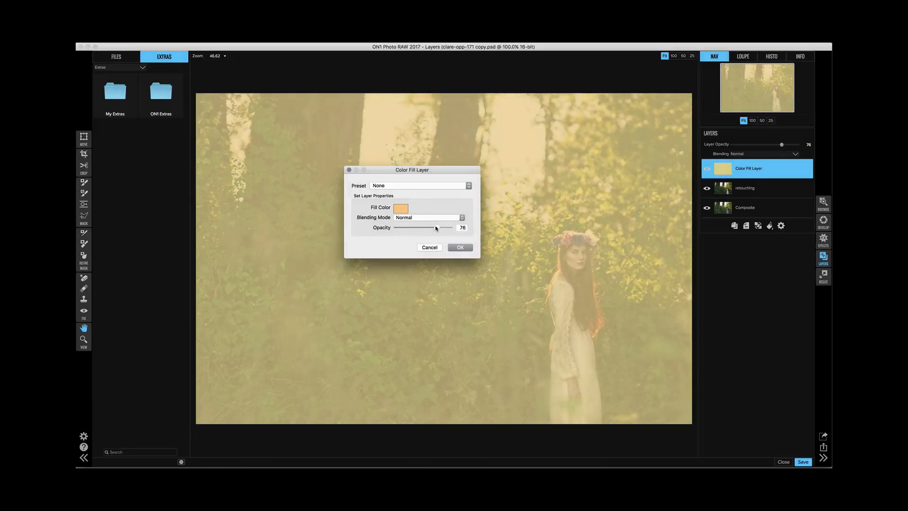
{"action": "left_click", "coordinate": [455, 218]}
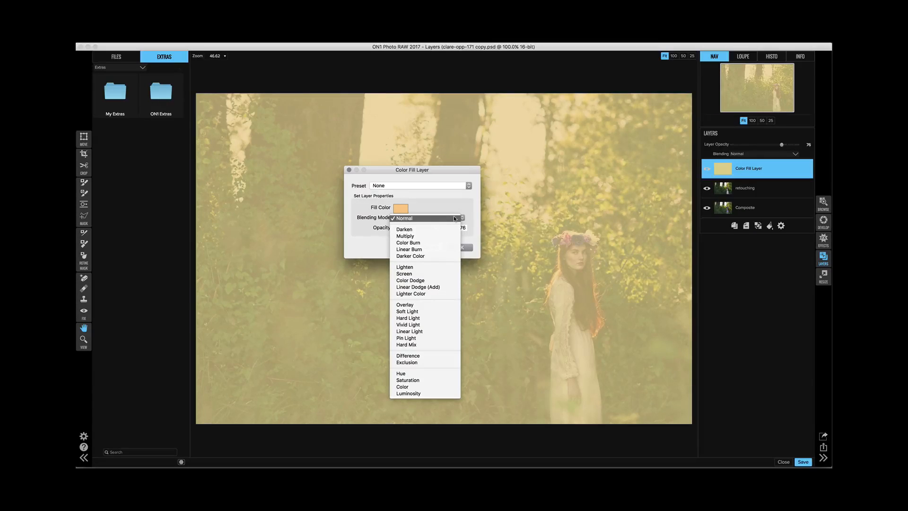
{"action": "left_click", "coordinate": [453, 219]}
{"action": "left_click", "coordinate": [462, 248]}
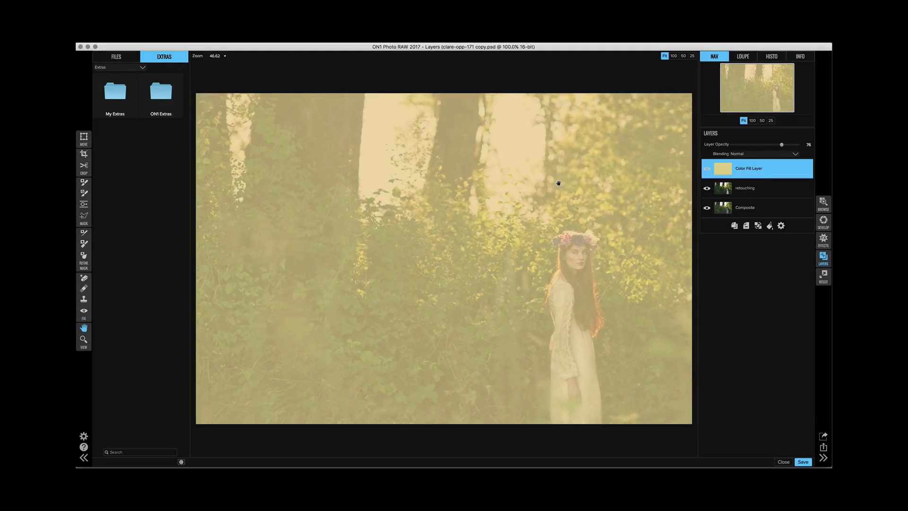
Add an Edges-shaped Masking Bug to the color fill layer, centered over the bright trees in the photo's upper middle
{"action": "left_click", "coordinate": [84, 205]}
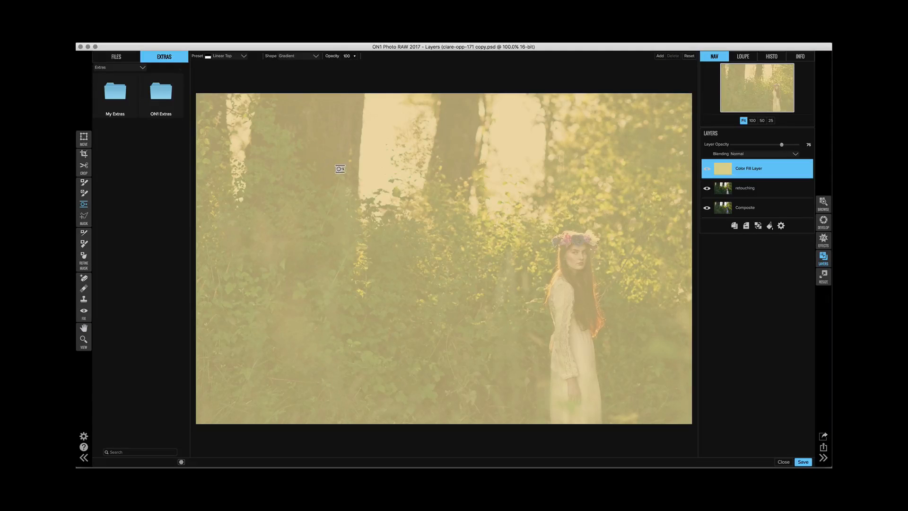
{"action": "left_click", "coordinate": [294, 56]}
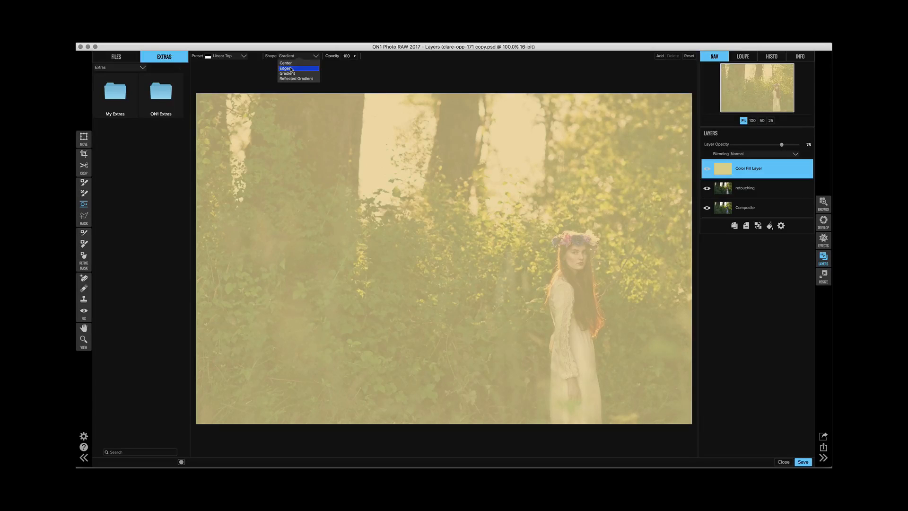
{"action": "left_click", "coordinate": [291, 69]}
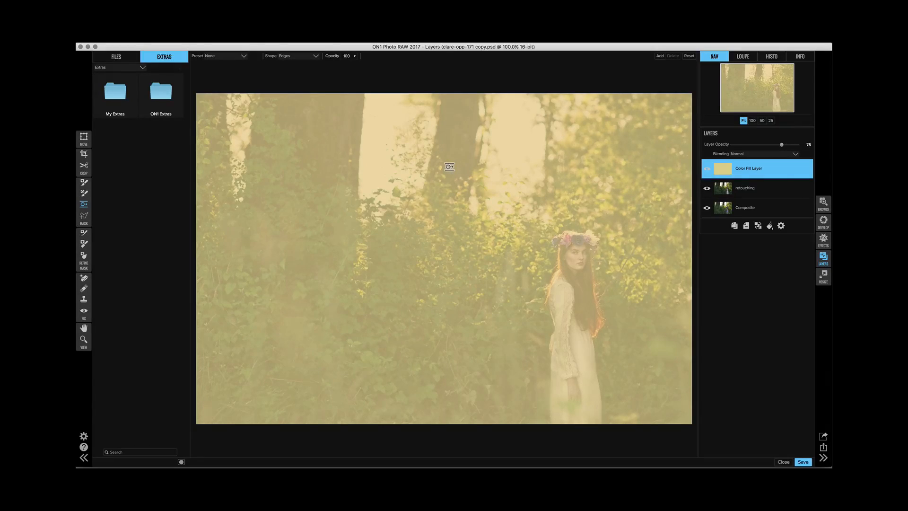
{"action": "left_click", "coordinate": [450, 167]}
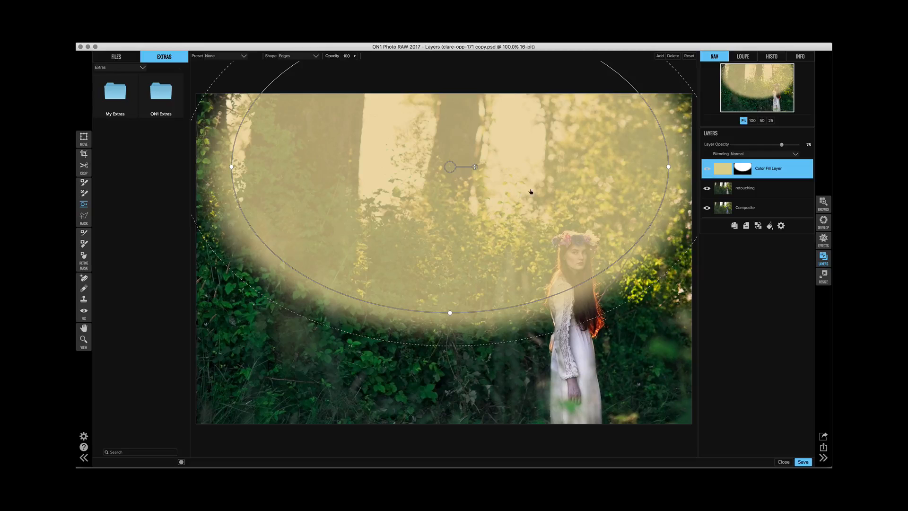
Shrink the mask ellipse, center it on the photo's upper edge above the bright trees, and widen its feather for a soft falloff
{"action": "left_click_drag", "start_coordinate": [669, 167], "coordinate": [603, 167]}
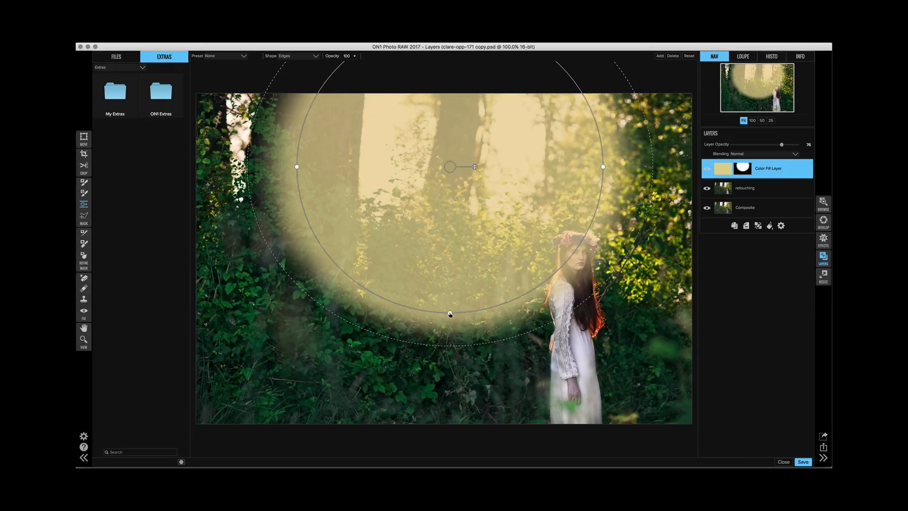
{"action": "left_click_drag", "start_coordinate": [449, 313], "coordinate": [457, 258]}
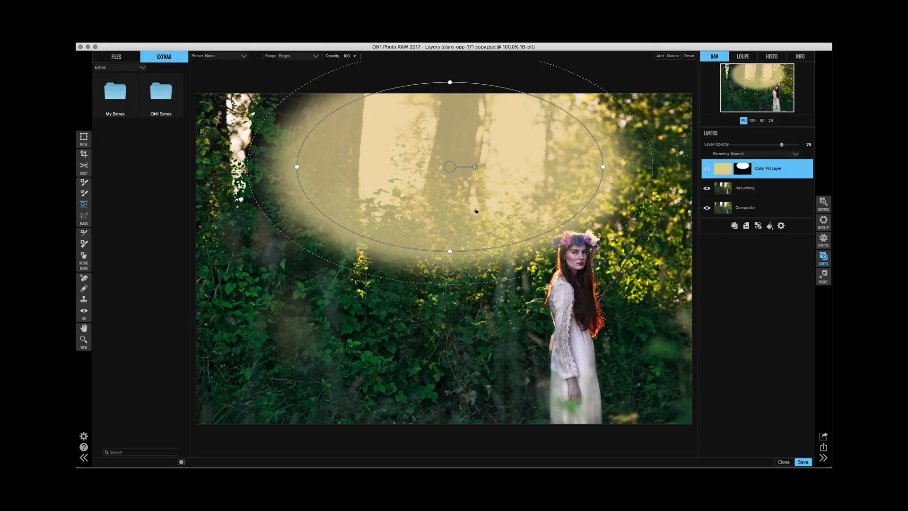
{"action": "left_click_drag", "start_coordinate": [449, 166], "coordinate": [454, 126]}
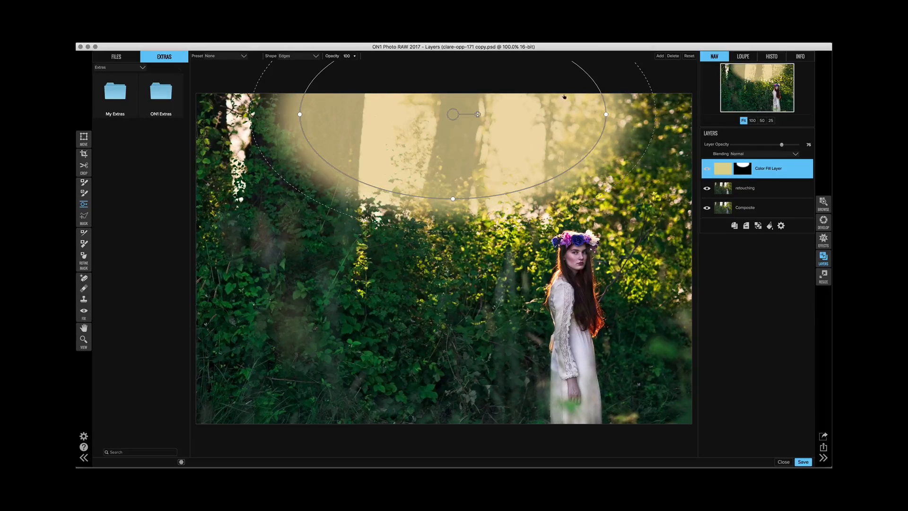
{"action": "left_click_drag", "start_coordinate": [644, 152], "coordinate": [677, 291]}
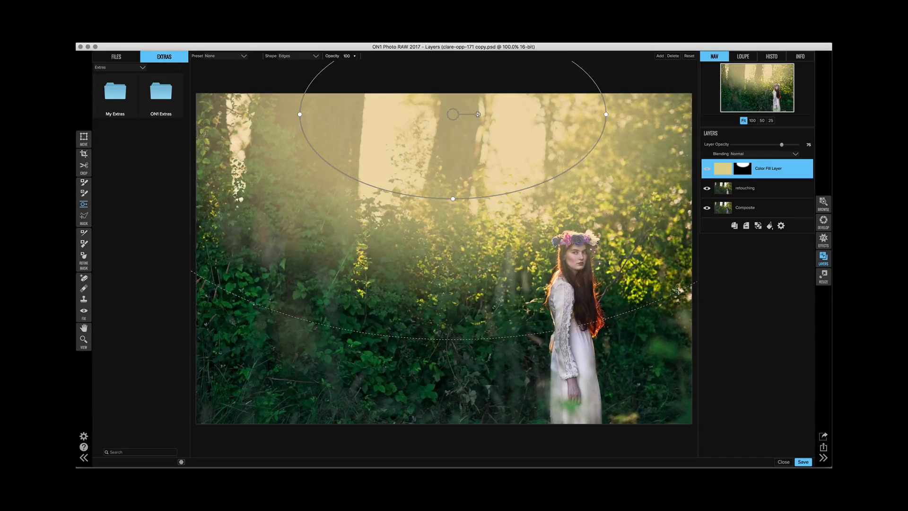
{"action": "left_click_drag", "start_coordinate": [453, 113], "coordinate": [475, 95]}
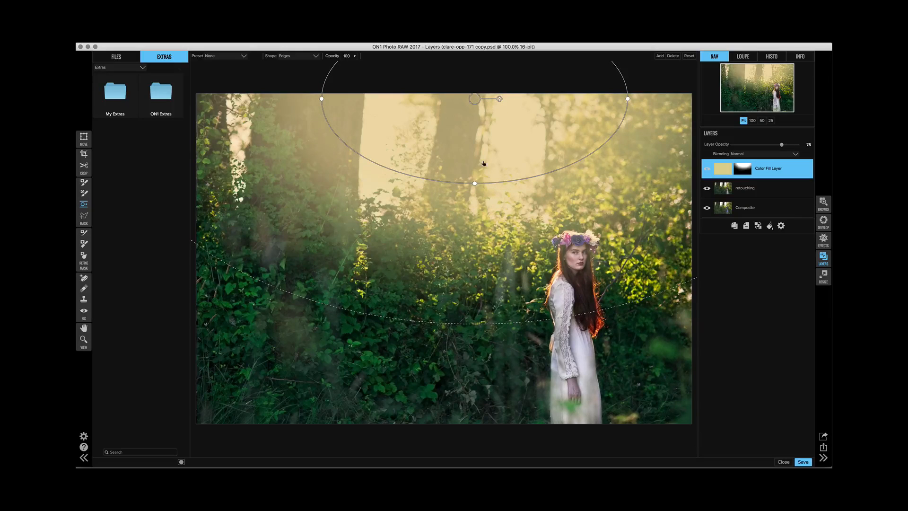
{"action": "left_click_drag", "start_coordinate": [474, 183], "coordinate": [475, 171]}
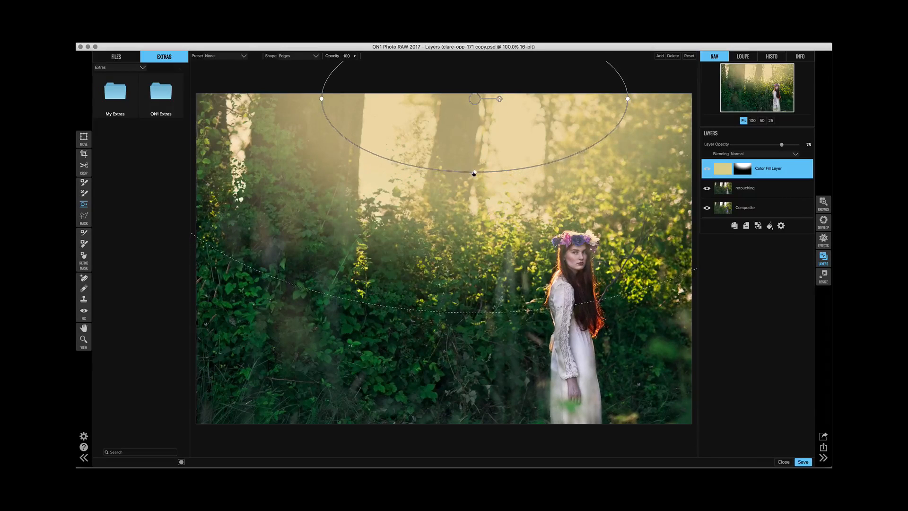
{"action": "left_click_drag", "start_coordinate": [628, 99], "coordinate": [604, 102]}
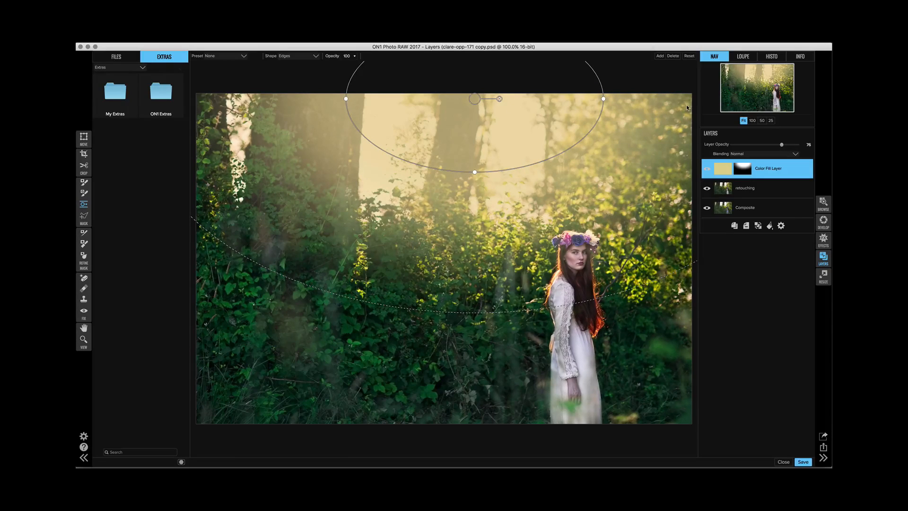
Try Soft Light blending on the color fill layer and toggle the layer's visibility to compare the effect
{"action": "left_click", "coordinate": [751, 154]}
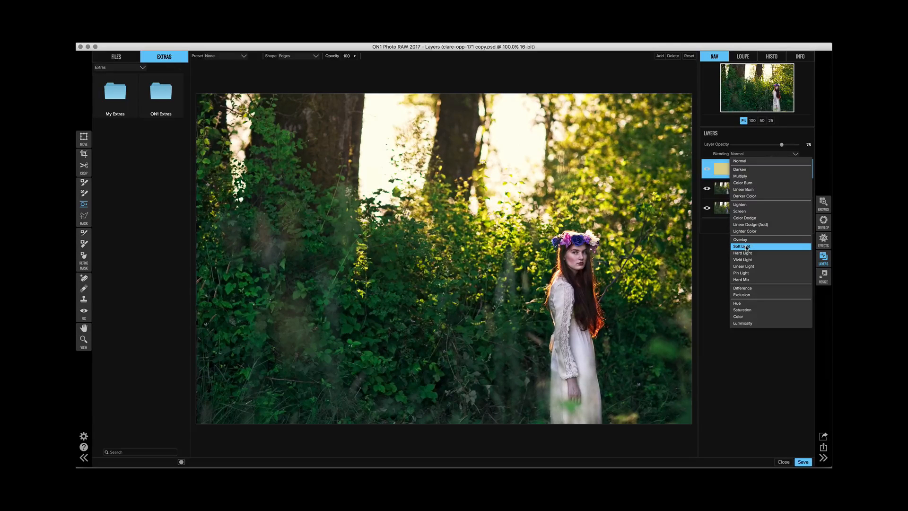
{"action": "left_click", "coordinate": [743, 247]}
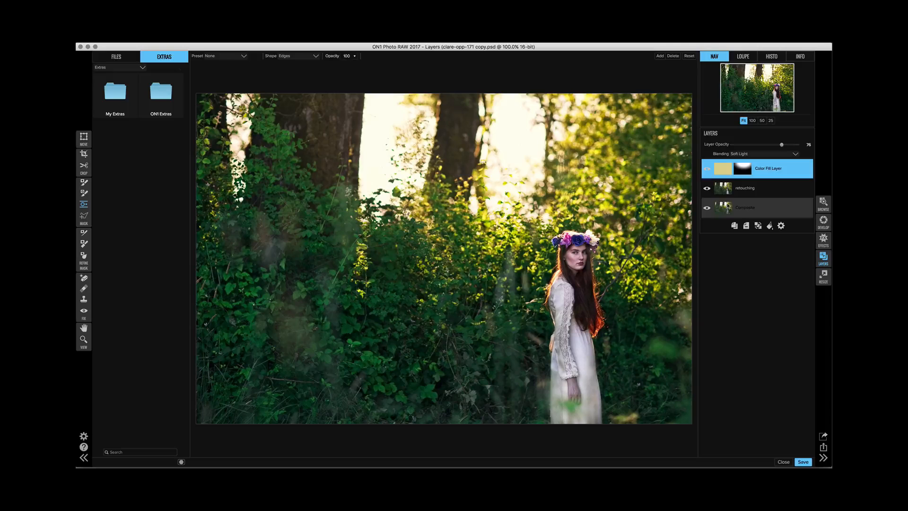
{"action": "left_click", "coordinate": [708, 169]}
{"action": "left_click", "coordinate": [708, 169]}
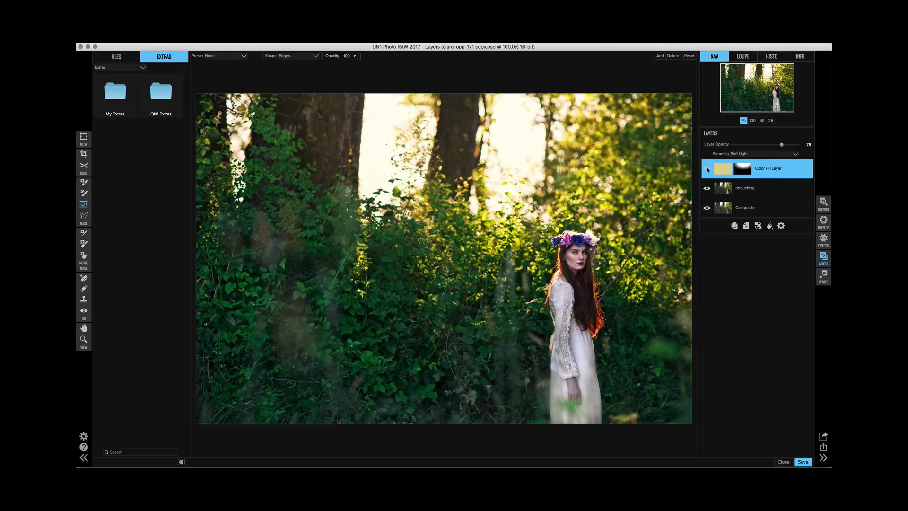
Try Screen blending on the color fill layer with the layer opacity reduced to 41
{"action": "left_click", "coordinate": [738, 154]}
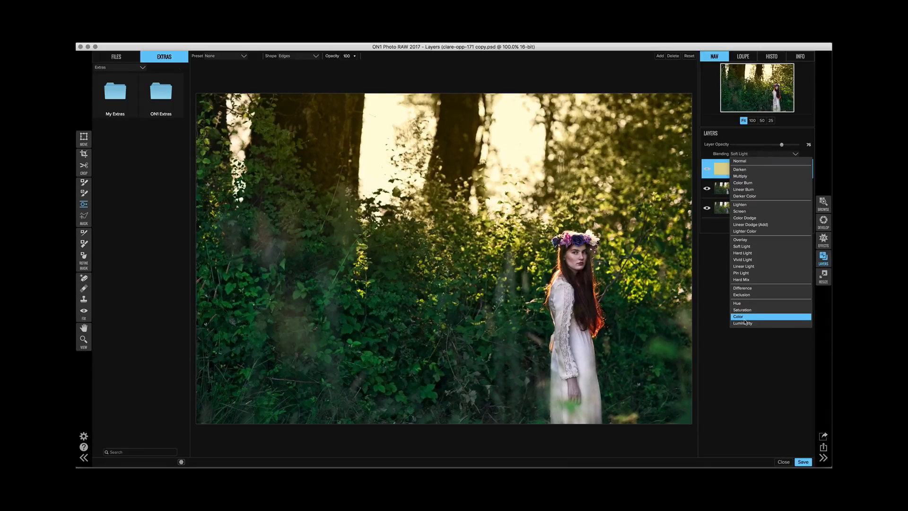
{"action": "left_click", "coordinate": [746, 211]}
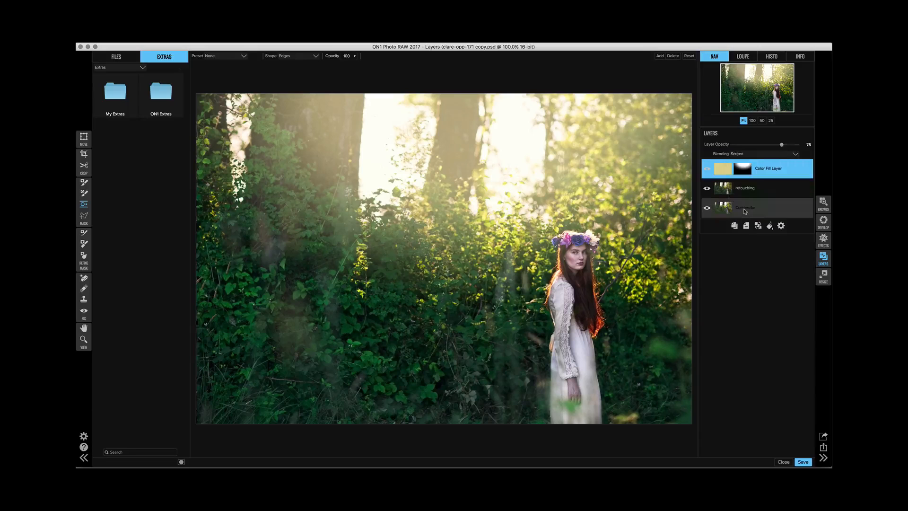
{"action": "left_click_drag", "start_coordinate": [783, 145], "coordinate": [759, 147]}
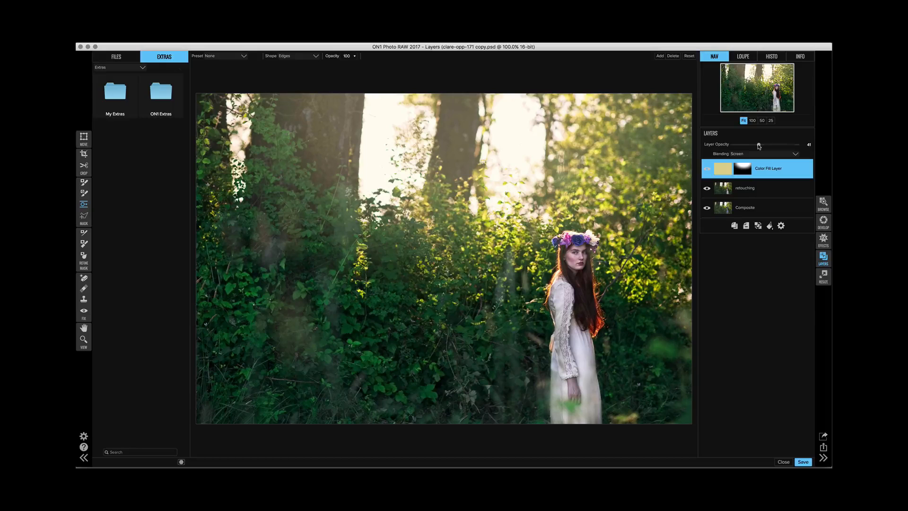
{"action": "double_click", "coordinate": [722, 169]}
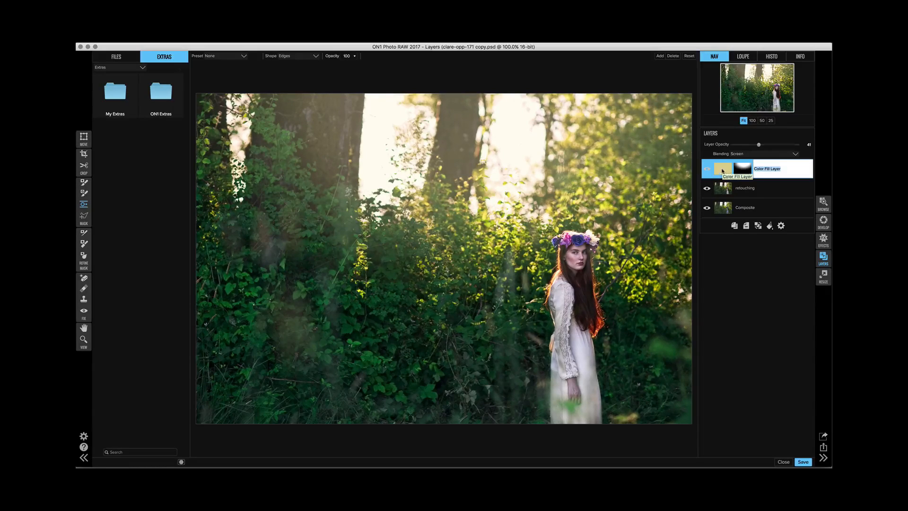
{"action": "left_click", "coordinate": [725, 173]}
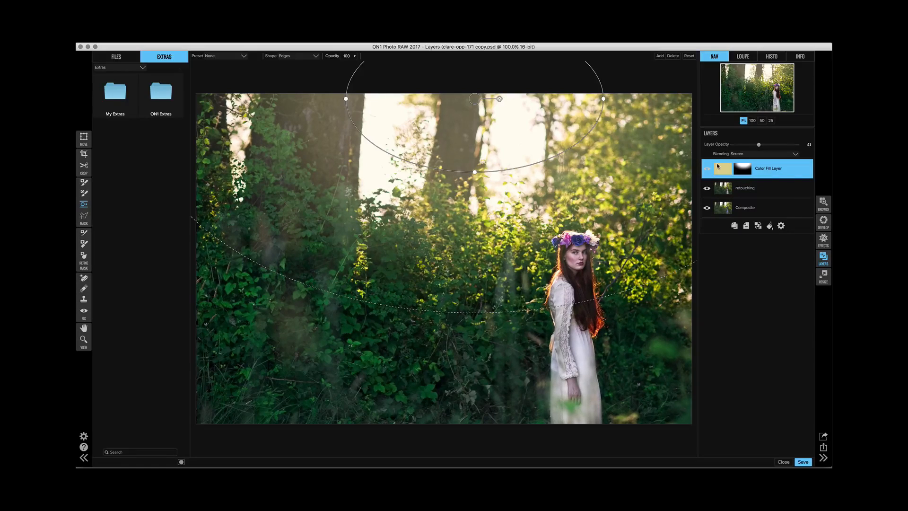
Paint the color fill off the woman's face with the Masking Brush in Paint Out mode, adjusting the brush size
{"action": "left_click", "coordinate": [83, 183]}
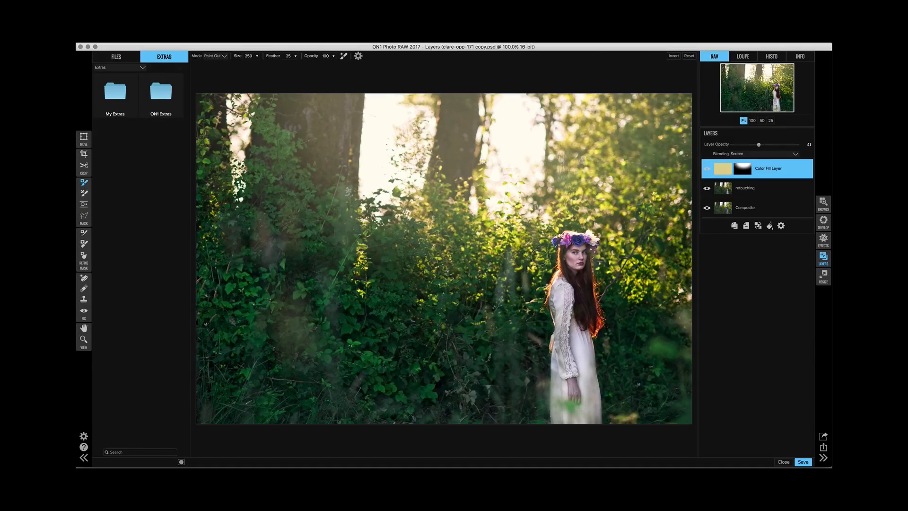
{"action": "key", "text": "]"}
{"action": "mouse_move", "coordinate": [573, 253]}
{"action": "left_mouse_down"}
{"action": "mouse_move", "coordinate": [568, 246]}
{"action": "mouse_move", "coordinate": [566, 253]}
{"action": "mouse_move", "coordinate": [584, 255]}
{"action": "mouse_move", "coordinate": [575, 274]}
{"action": "mouse_move", "coordinate": [570, 255]}
{"action": "mouse_move", "coordinate": [582, 244]}
{"action": "mouse_move", "coordinate": [572, 263]}
{"action": "left_mouse_up"}
{"action": "key", "text": "["}
{"action": "key", "text": "["}
{"action": "key", "text": "["}
{"action": "key", "text": "["}
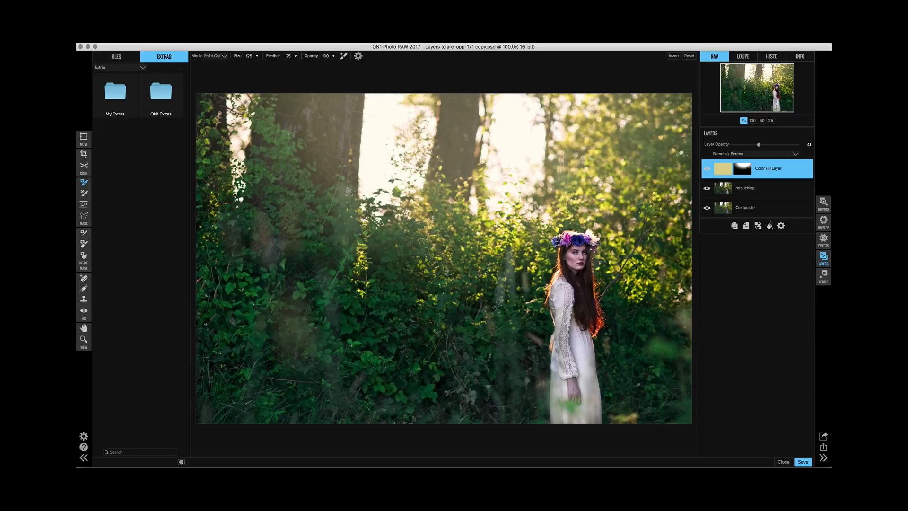
{"action": "key", "text": "["}
{"action": "key", "text": "]"}
{"action": "key", "text": "]"}
{"action": "key", "text": "]"}
{"action": "key", "text": "]"}
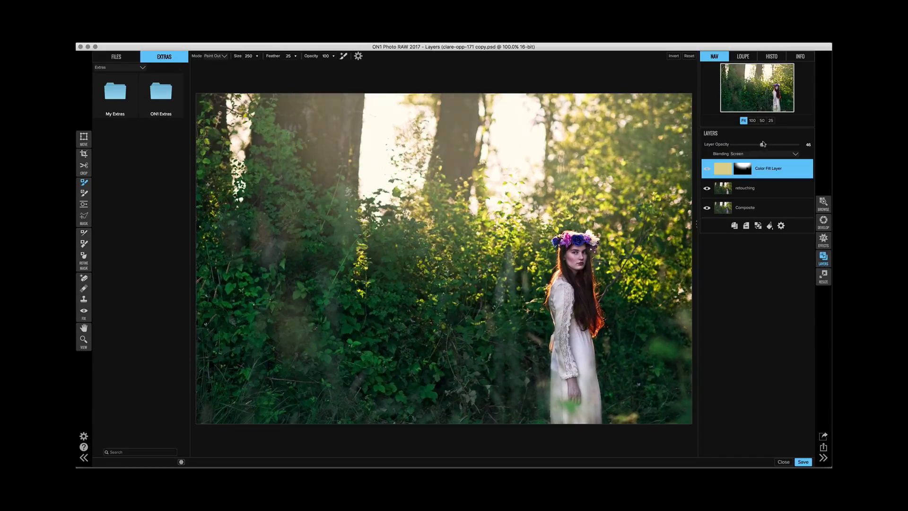
Set the color fill layer's blending mode to Soft Light and raise its layer opacity
{"action": "left_click_drag", "start_coordinate": [759, 144], "coordinate": [768, 144]}
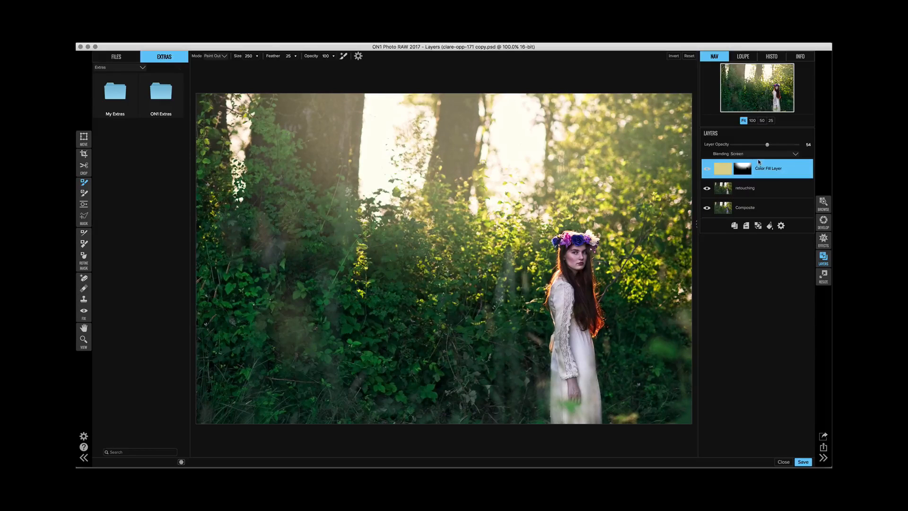
{"action": "left_click", "coordinate": [750, 154]}
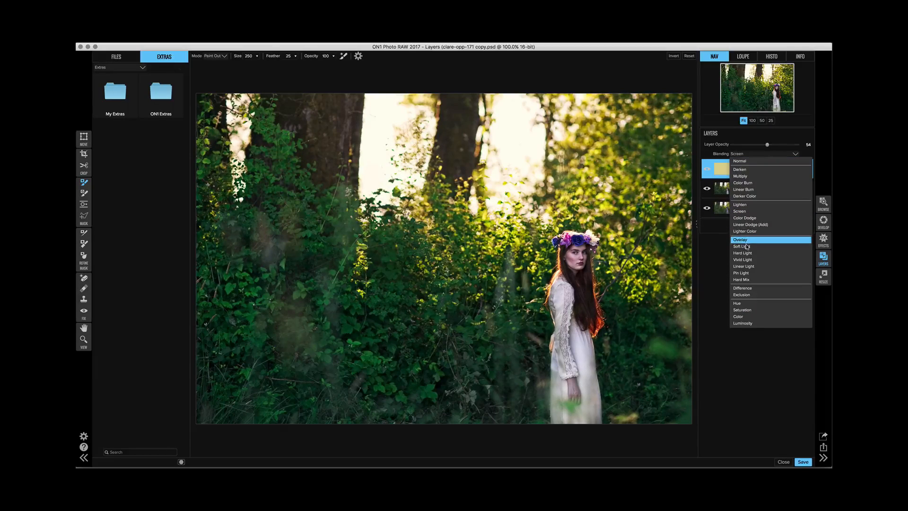
{"action": "left_click", "coordinate": [747, 246]}
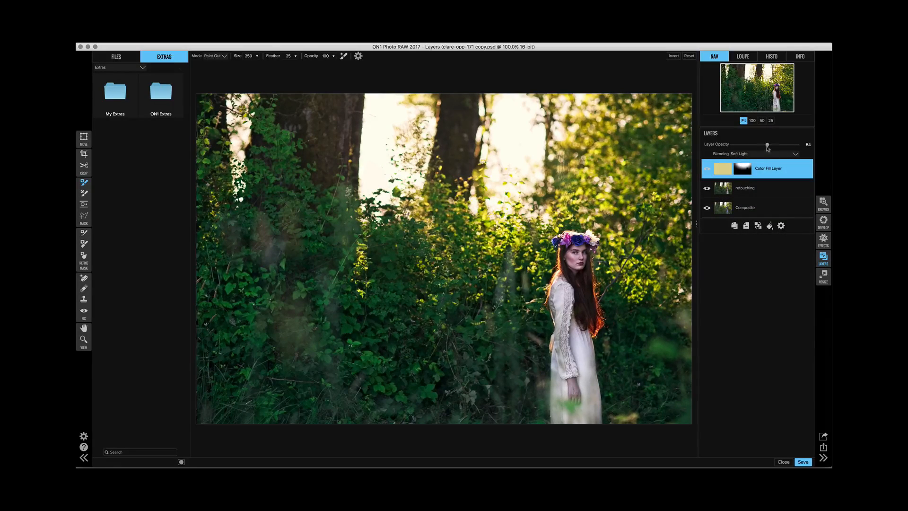
{"action": "left_click_drag", "start_coordinate": [768, 144], "coordinate": [799, 145]}
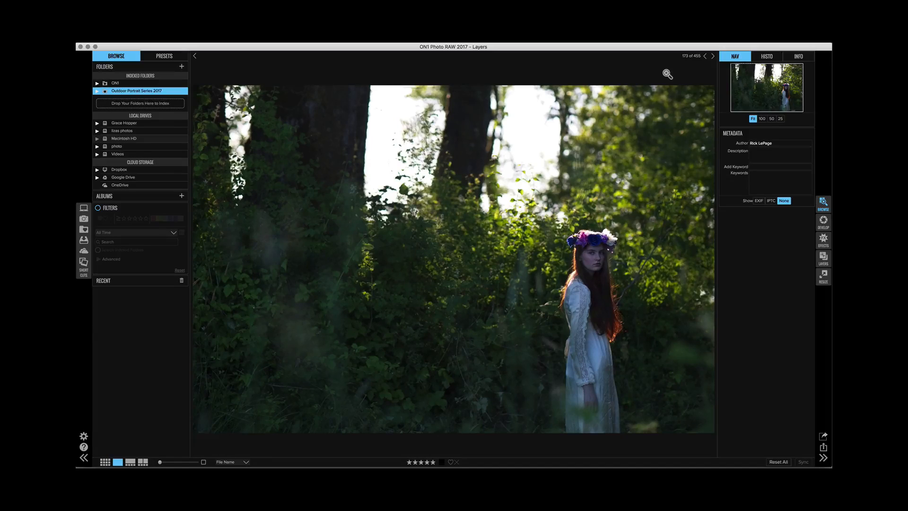
Go from the original photo to the edited version in Browse to compare them
{"action": "key", "text": "Left"}
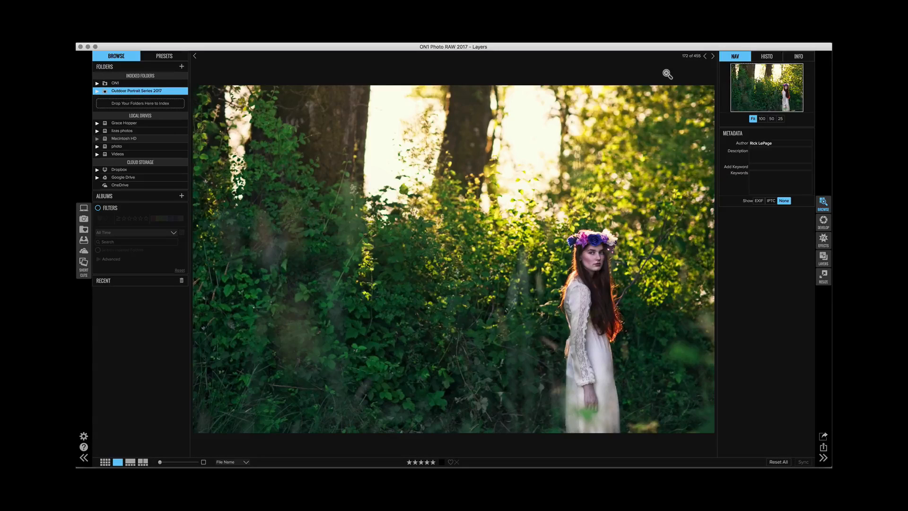